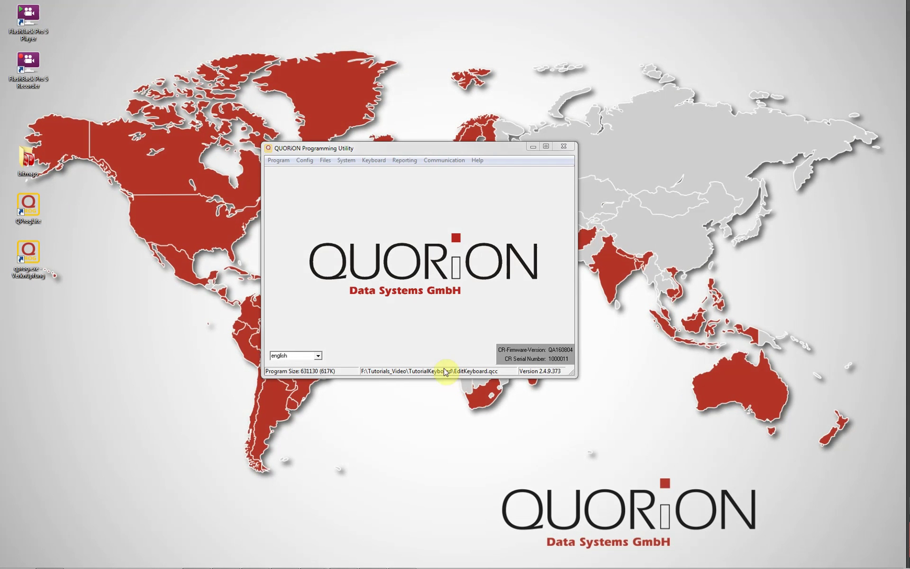
Look through the Departments and PLU files, closing each with OK
click(323, 161)
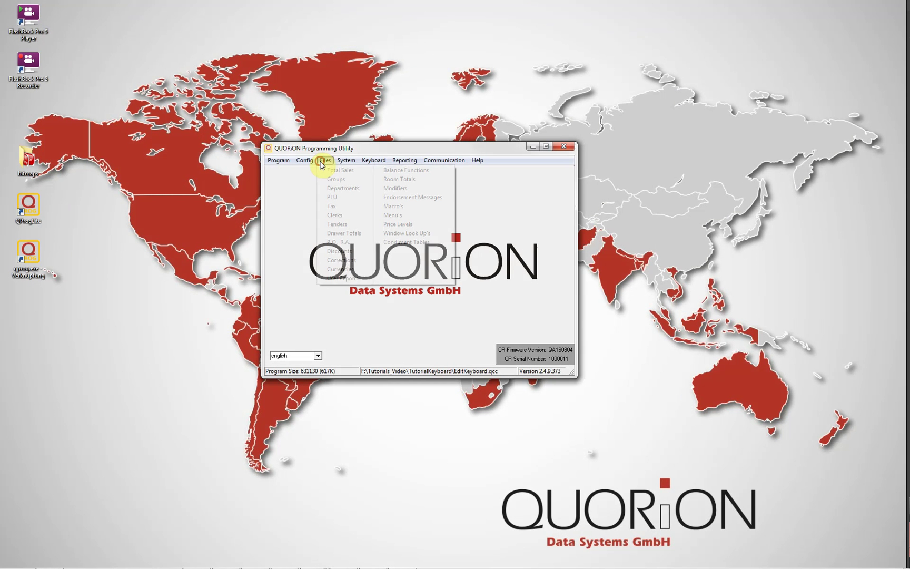
click(332, 189)
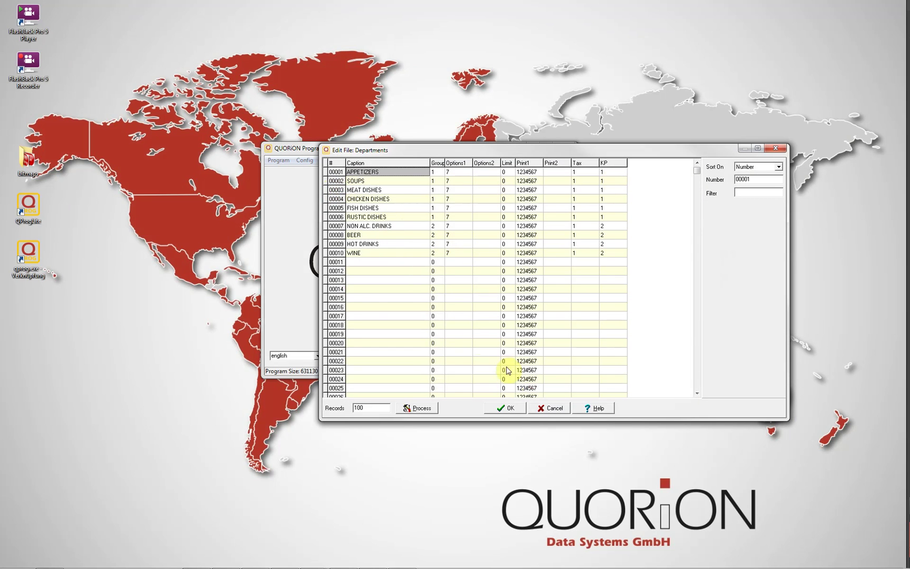
click(511, 408)
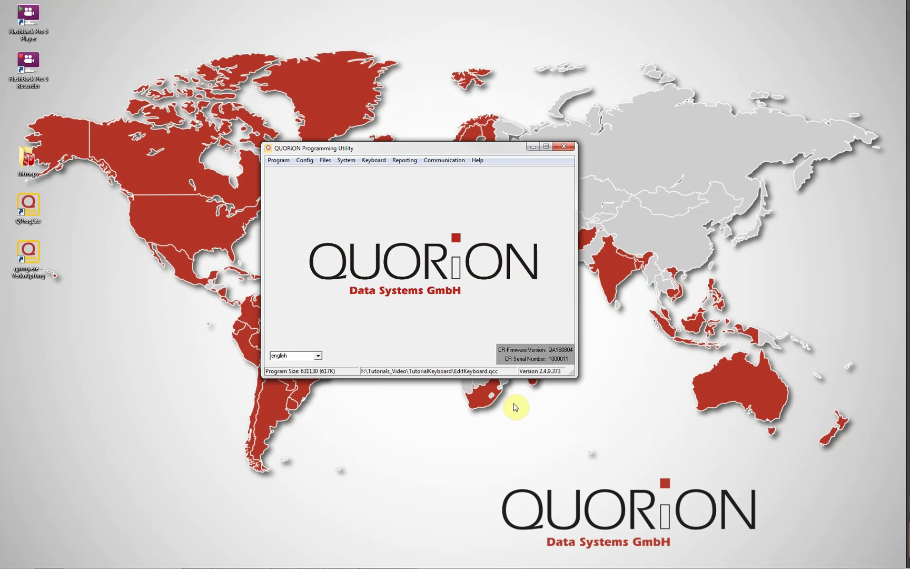
click(325, 160)
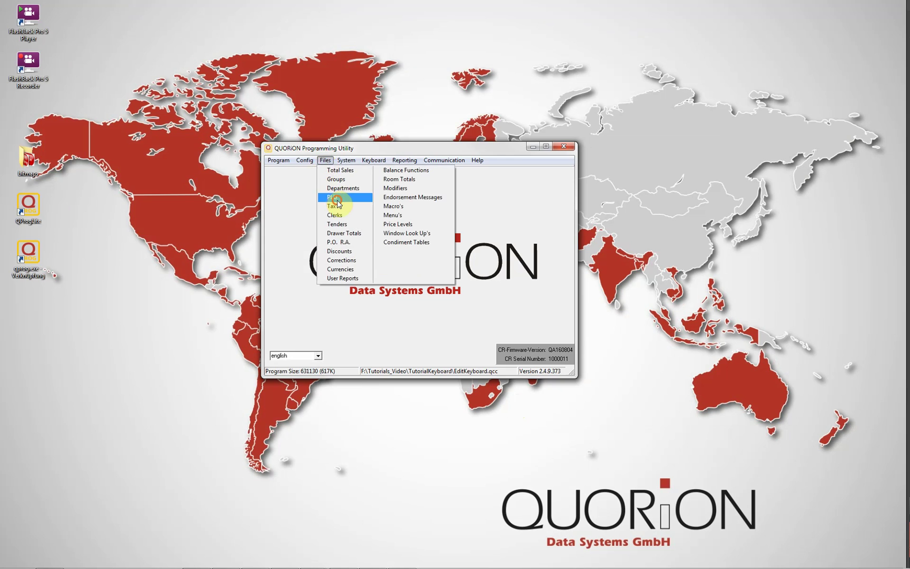
click(337, 200)
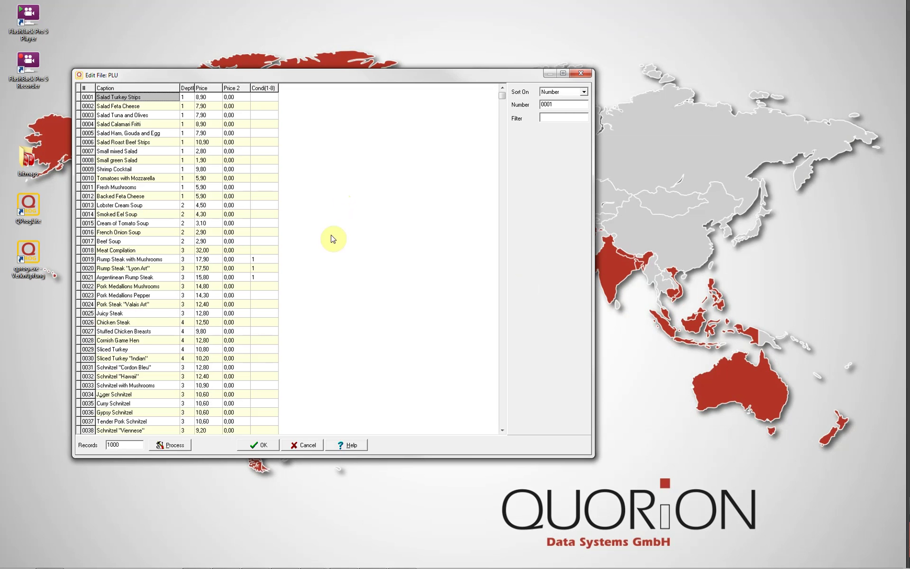
click(265, 445)
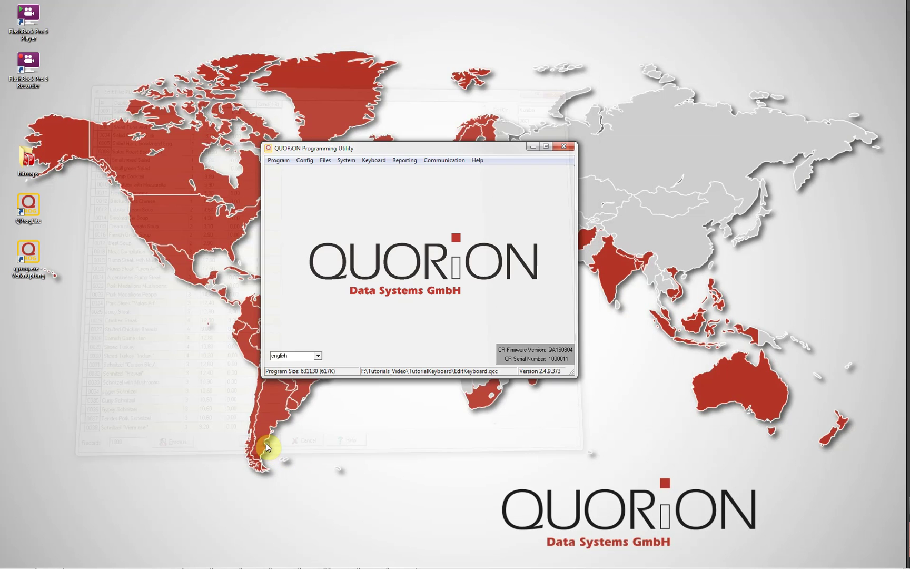
Review the Balance Functions file, then bring up the QTouch10 76Keys keyboard layout
click(326, 161)
click(326, 161)
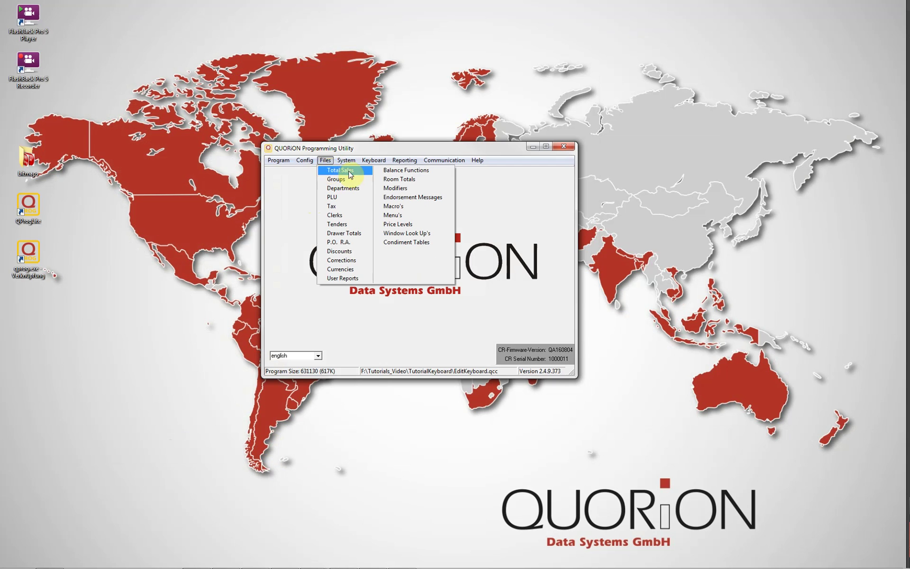
click(381, 172)
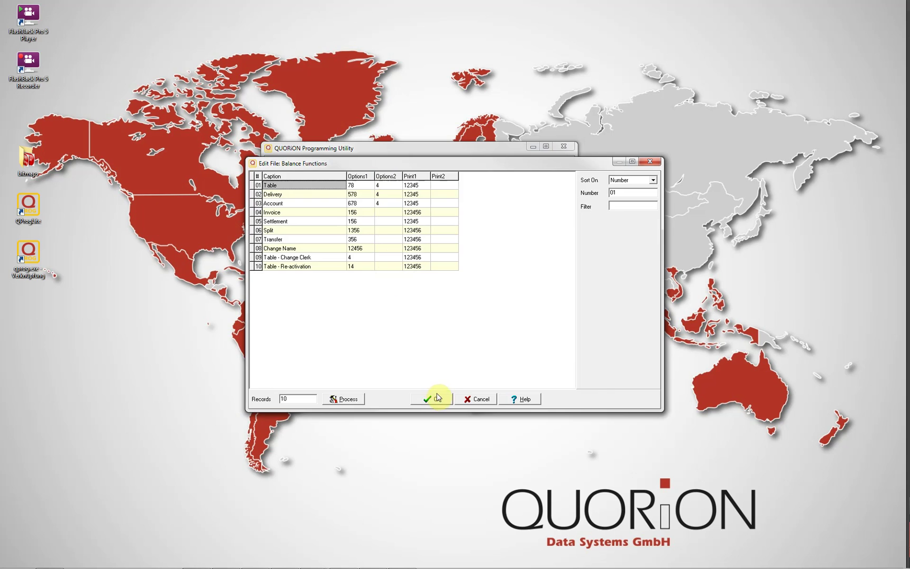
click(433, 399)
click(365, 160)
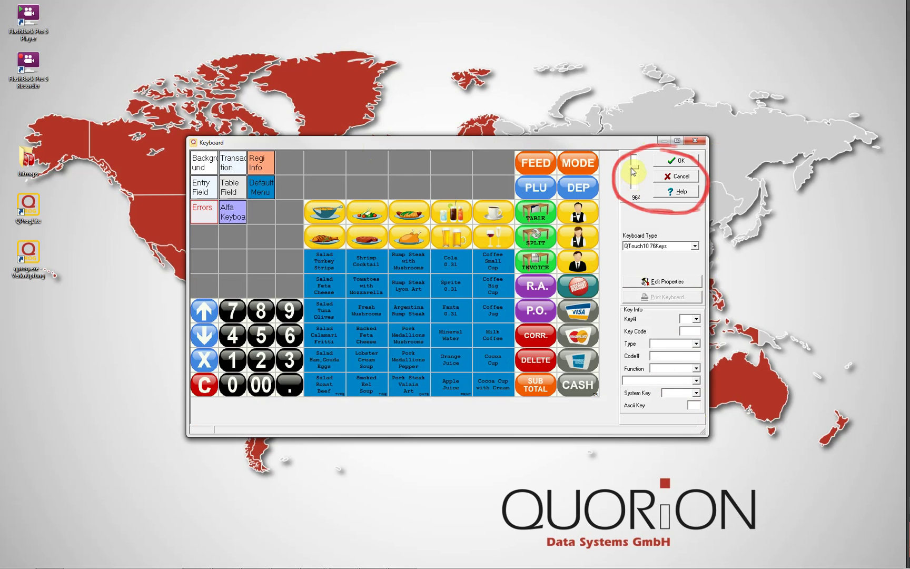
mouse_move(634, 177)
mouse_down()
mouse_move(636, 164)
mouse_move(638, 172)
mouse_up()
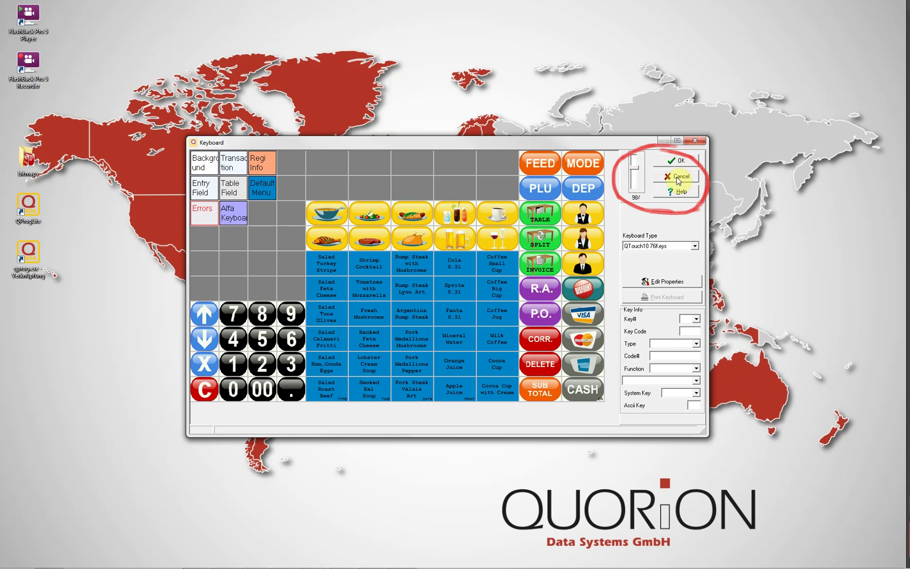
click(660, 246)
scroll(656, 266, up, 2)
scroll(656, 266, up, 3)
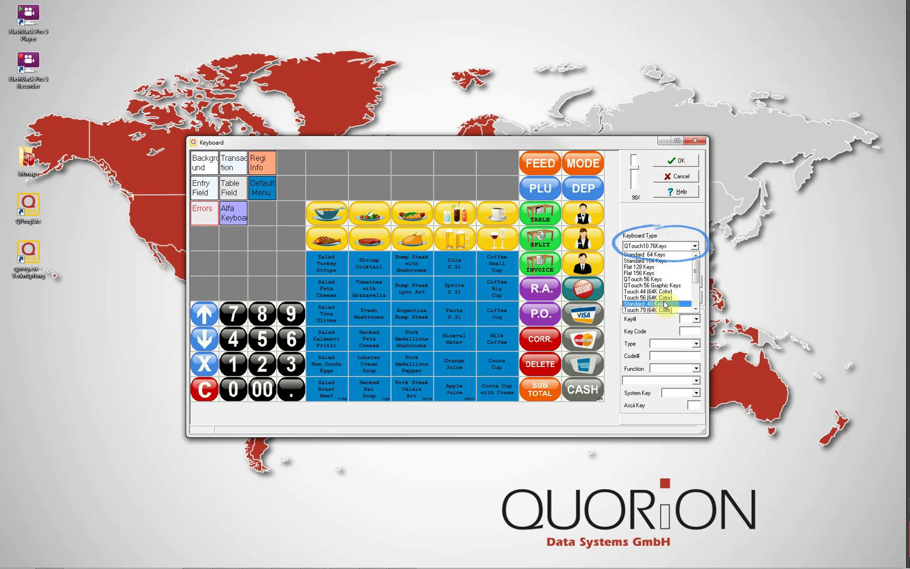
click(666, 227)
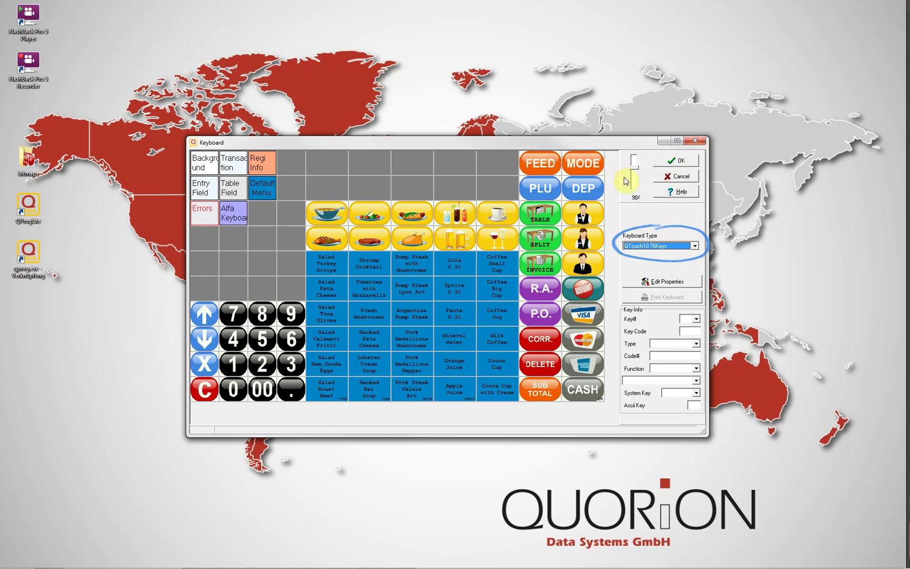
click(652, 283)
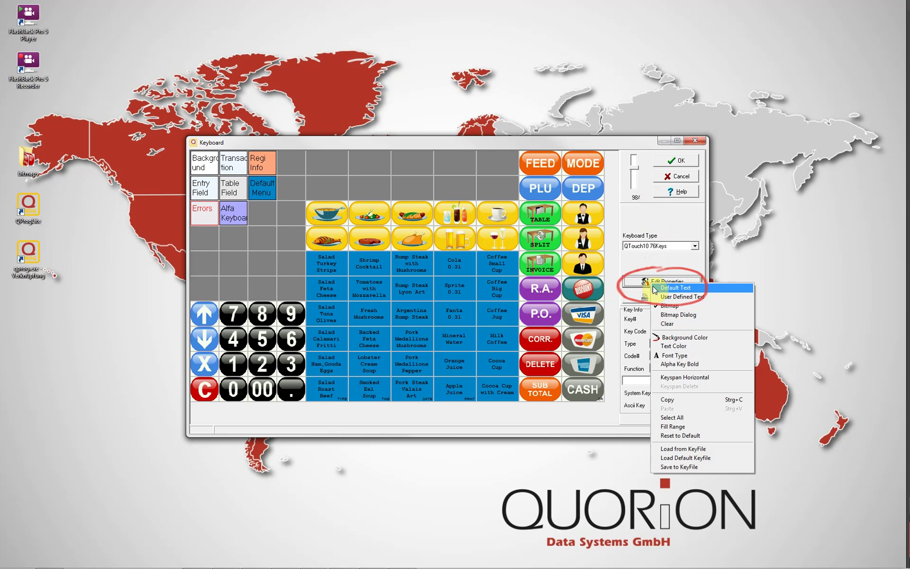
click(656, 288)
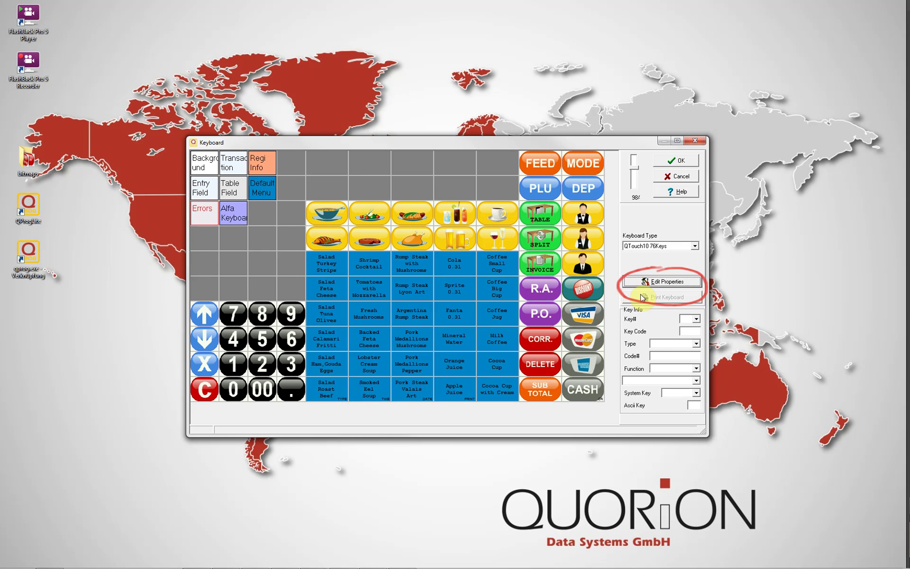
click(503, 266)
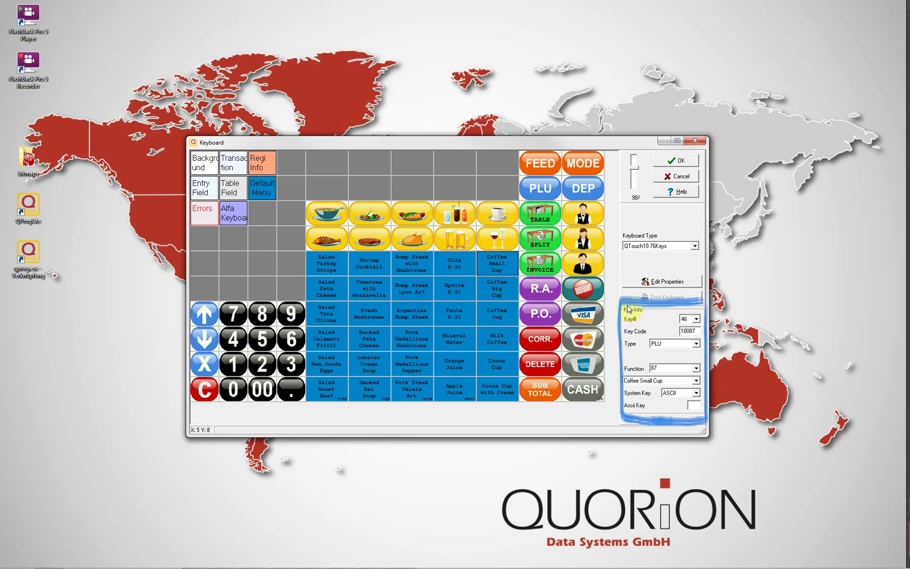
Check Salad Turkey Strips (PLU, function 1, code 10001), then select the item keys through Cocoa Cup with Cream
click(210, 287)
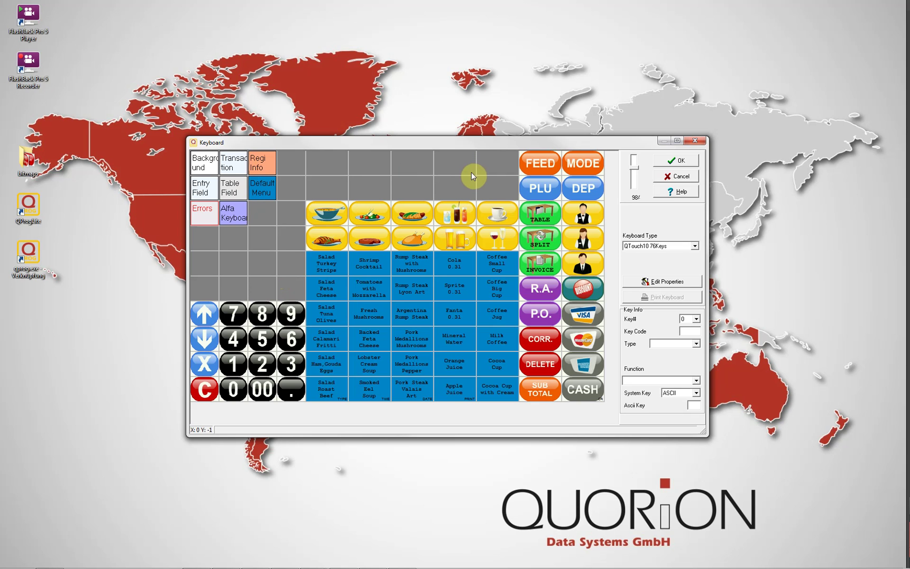
click(320, 271)
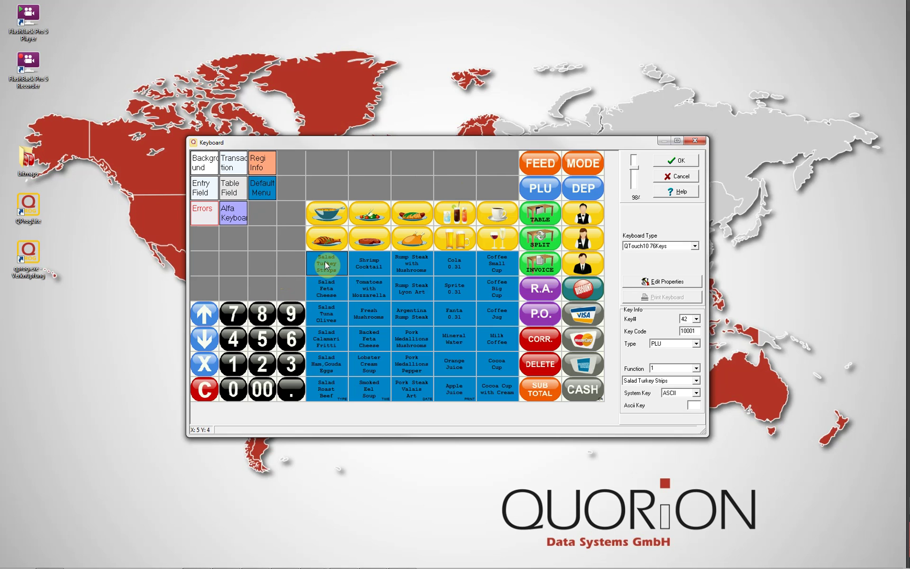
drag(326, 265, 489, 383)
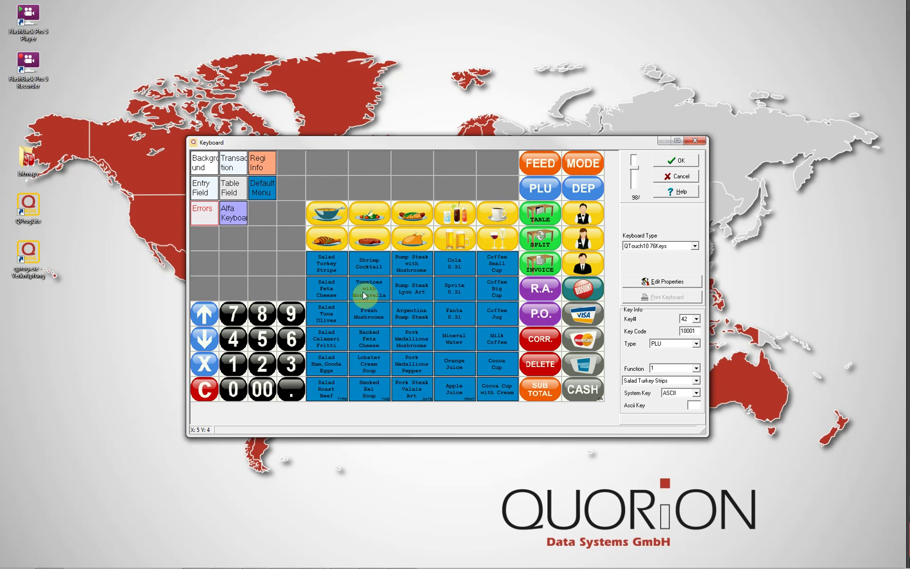
Clear the selected item keys, then inspect the TIME, DATE, PRINT, CASH and American Express keys
right_click(326, 271)
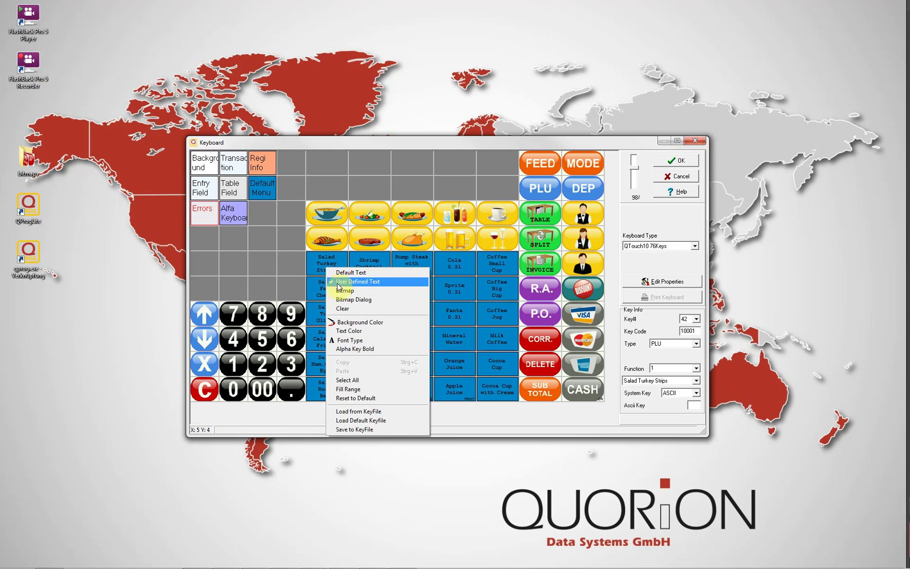
click(341, 309)
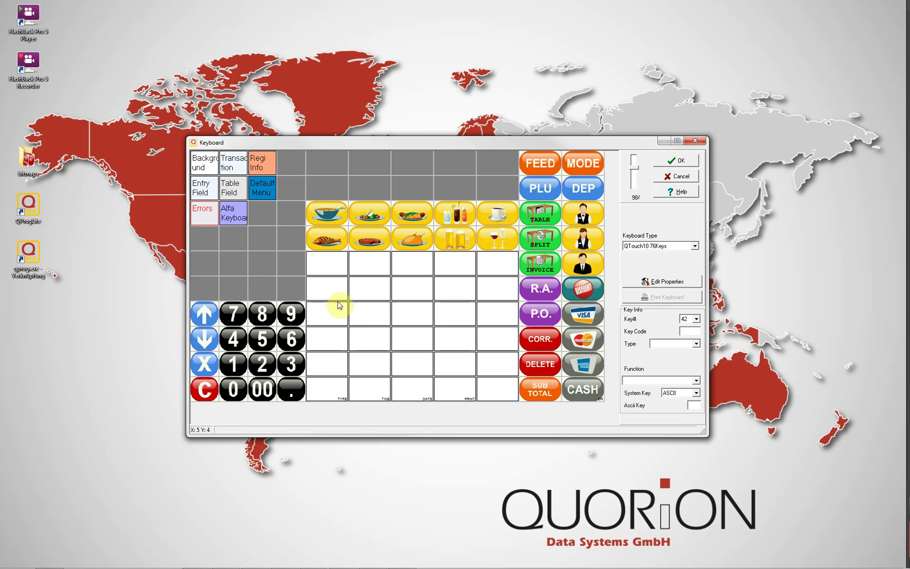
click(332, 387)
click(368, 393)
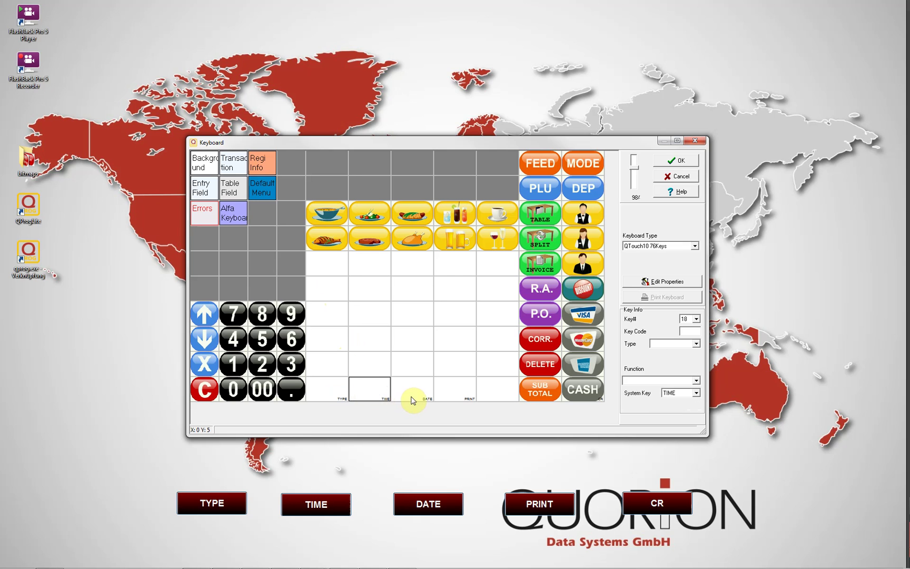
click(411, 398)
click(449, 395)
click(582, 396)
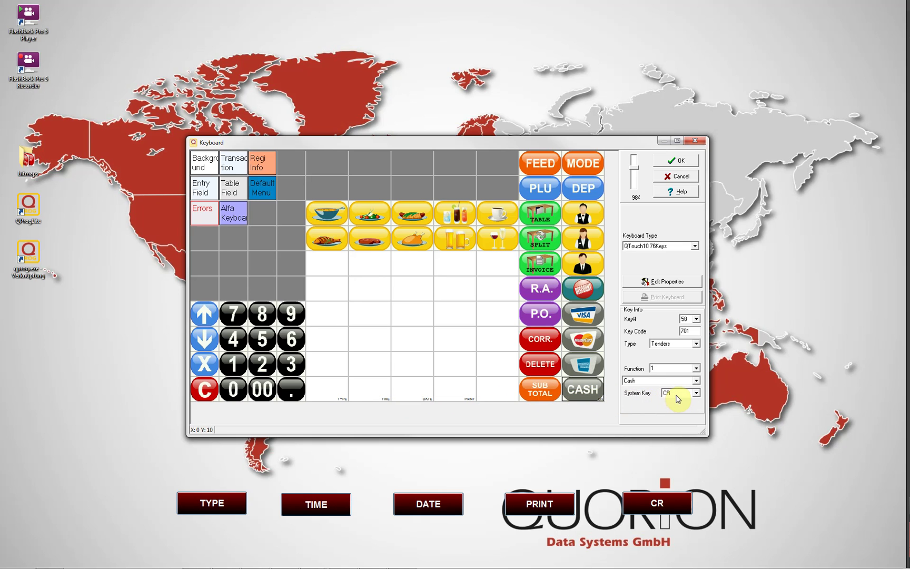
key(Down)
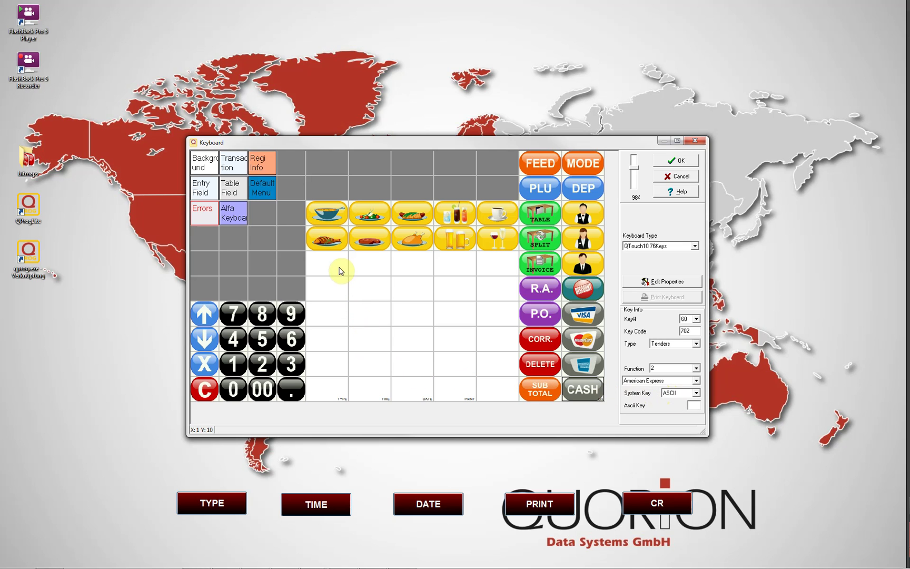
click(338, 270)
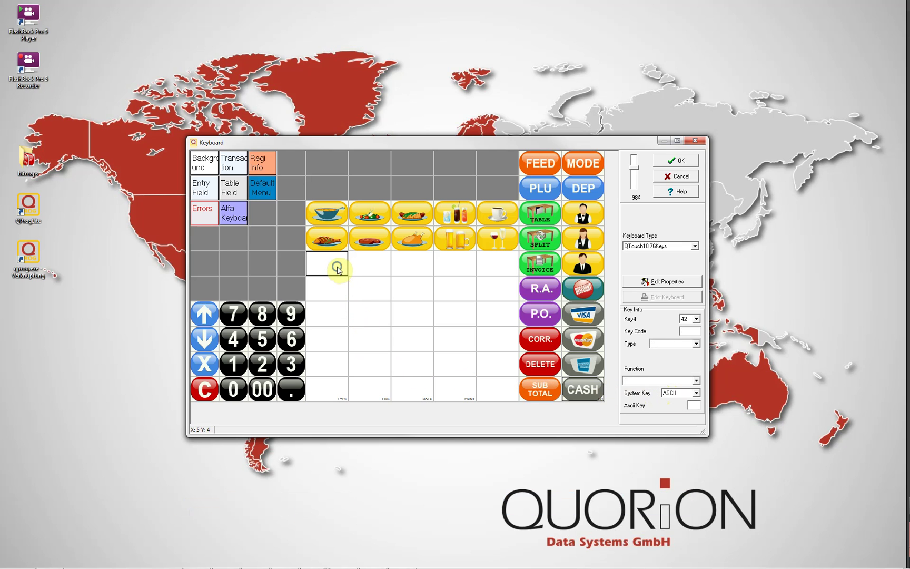
Span one blank cell two columns wide and turn the cell below into a 2x2 block key
right_click(338, 270)
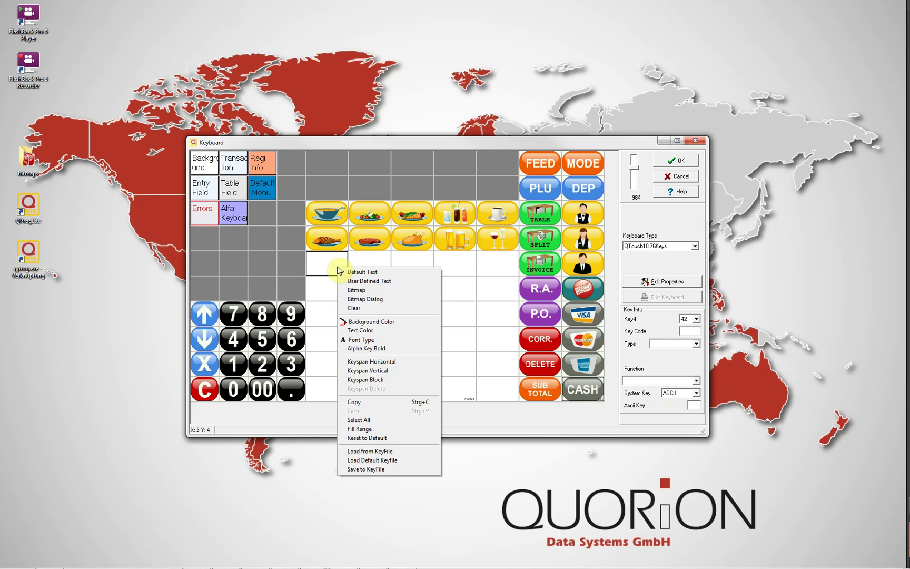
click(368, 363)
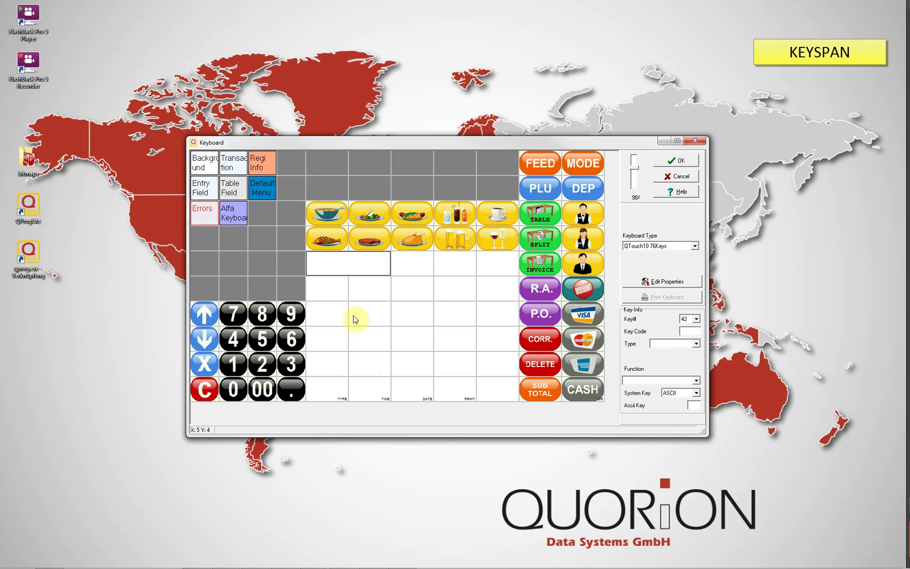
click(328, 290)
right_click(328, 290)
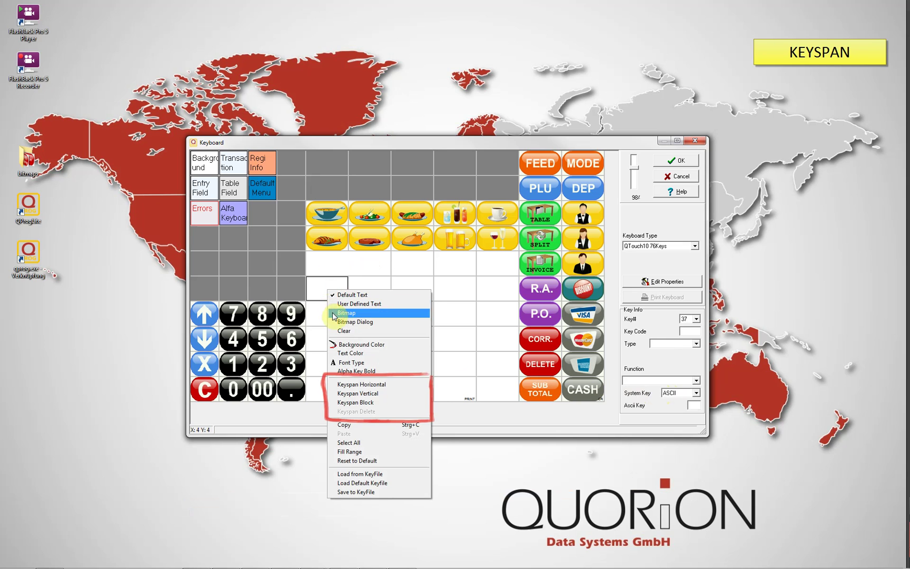
click(352, 402)
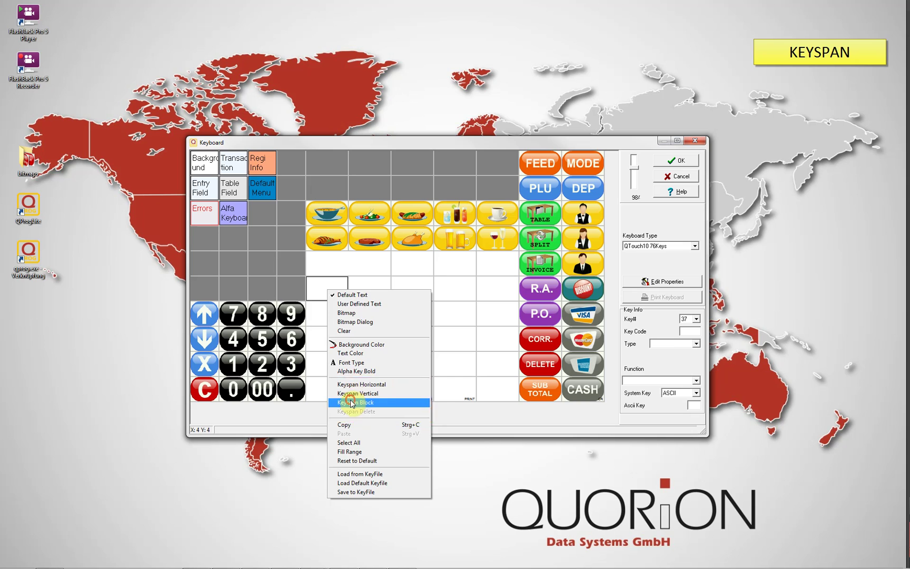
Make two neighbouring blank cells two rows tall with Keyspan Vertical
right_click(323, 344)
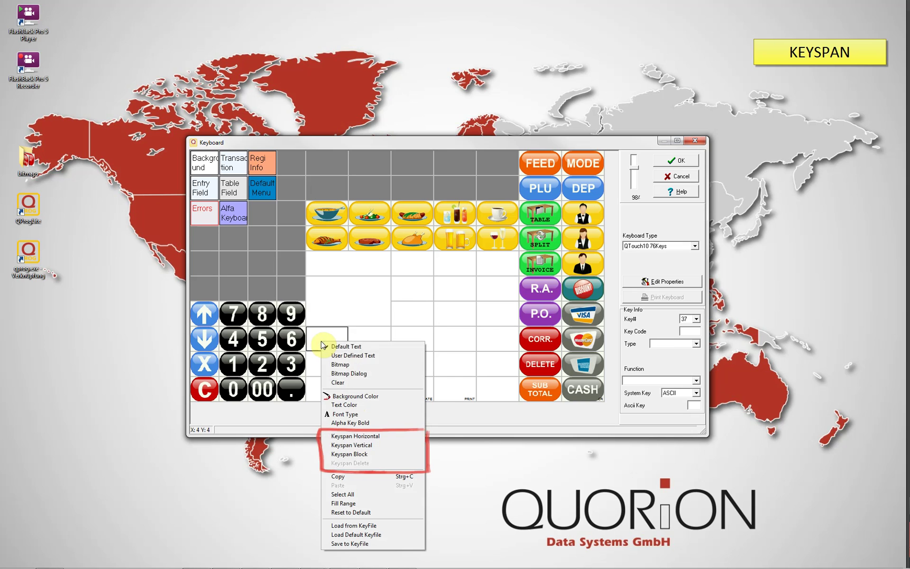
click(352, 445)
right_click(367, 346)
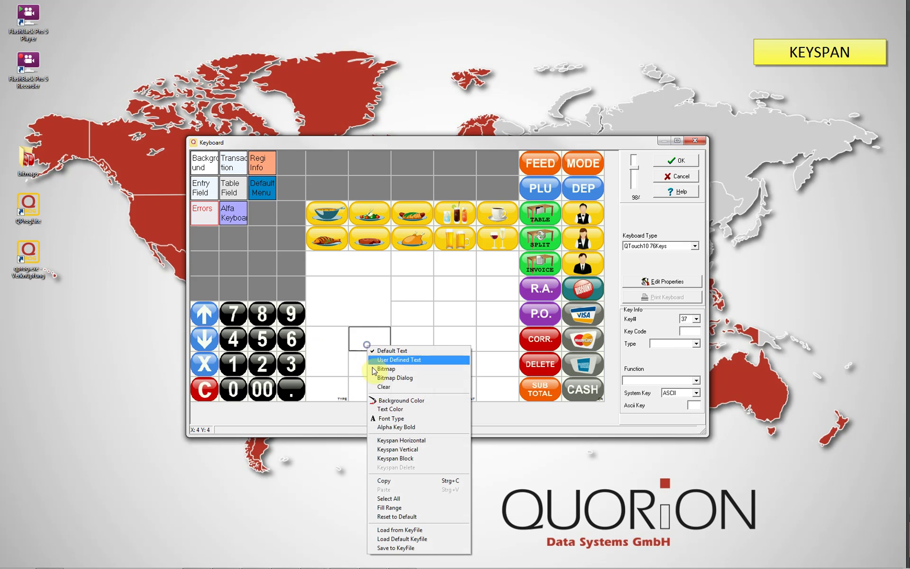
click(384, 450)
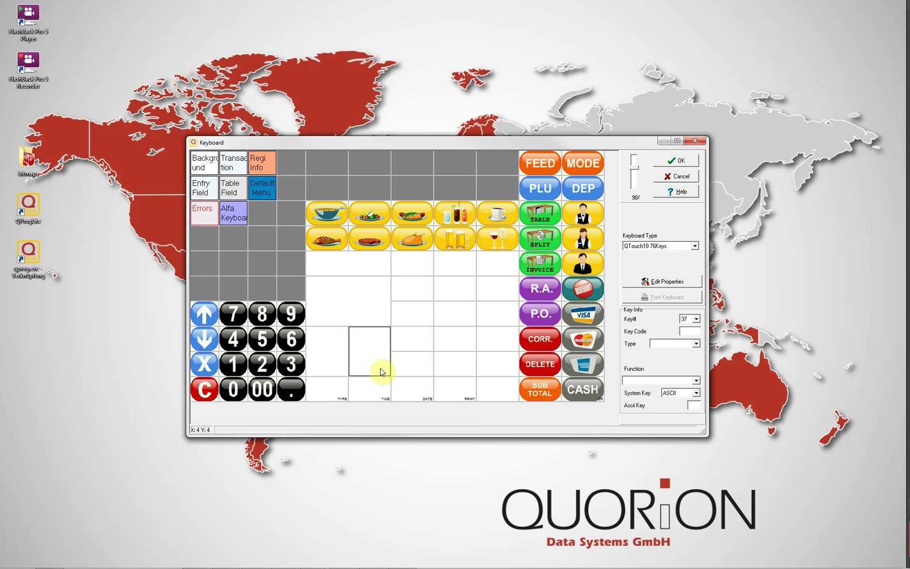
click(322, 260)
Give the wide empty key a light green background
right_click(322, 260)
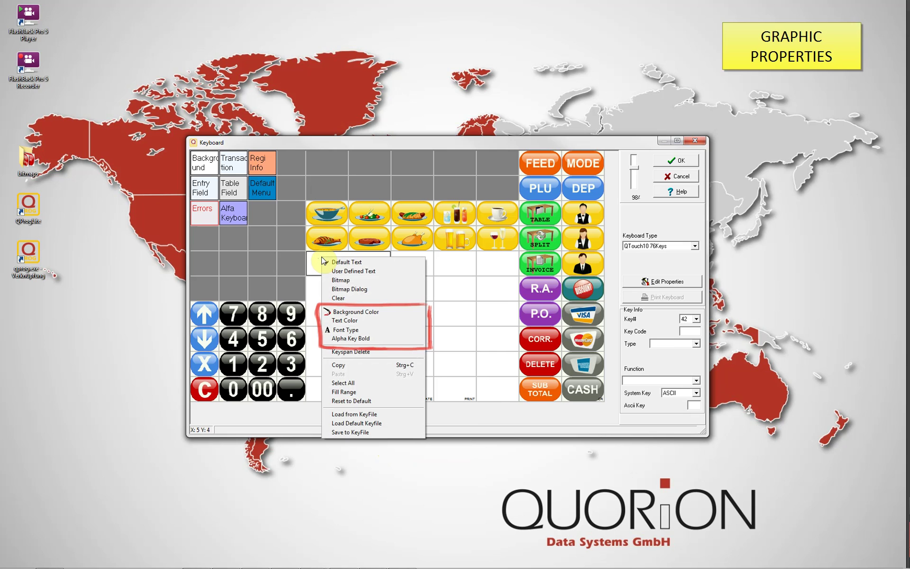
click(353, 313)
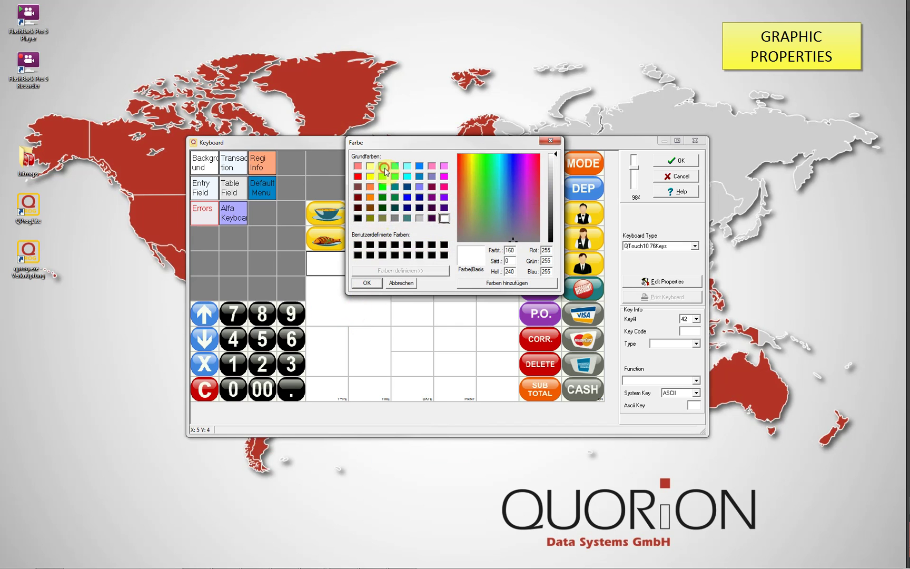
click(383, 167)
click(355, 284)
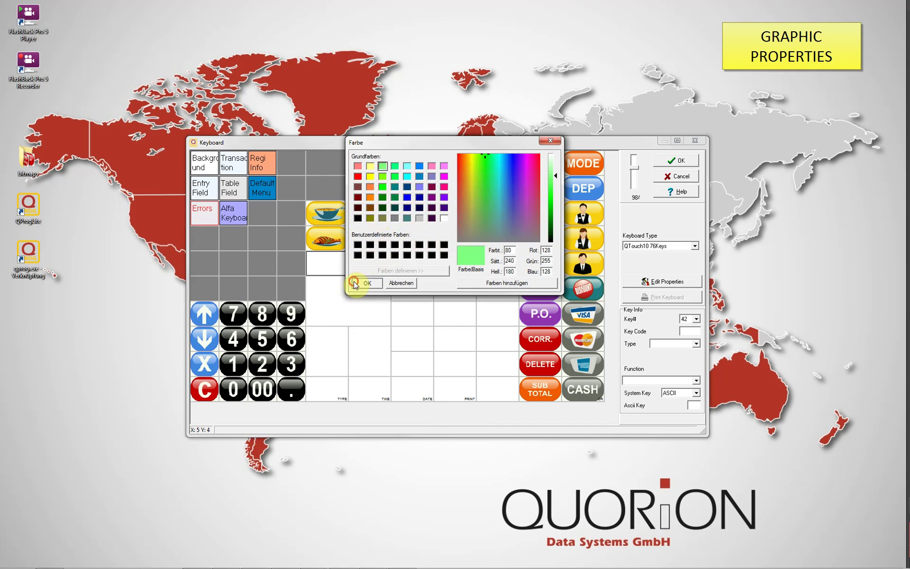
Put the appetizer1.bmp bitmap on the large key below the green one
click(352, 292)
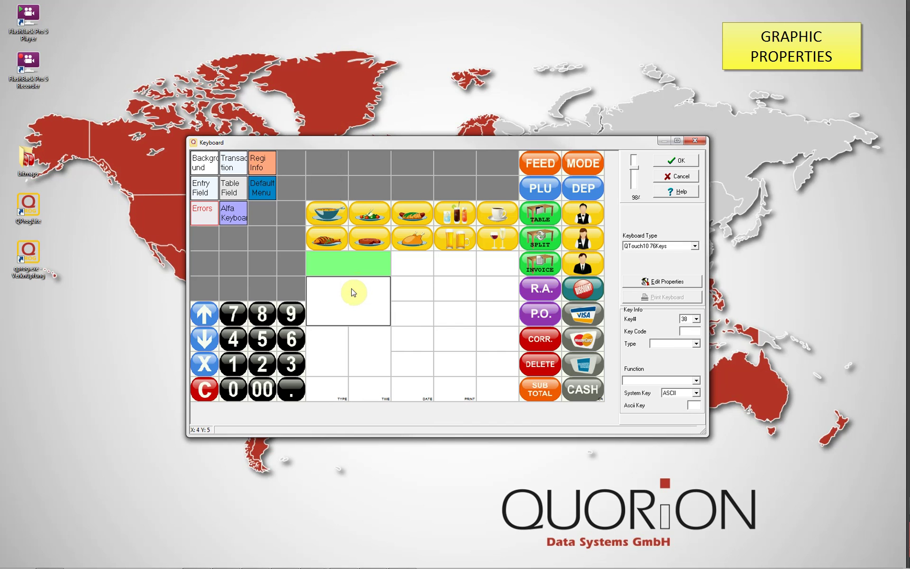
right_click(352, 292)
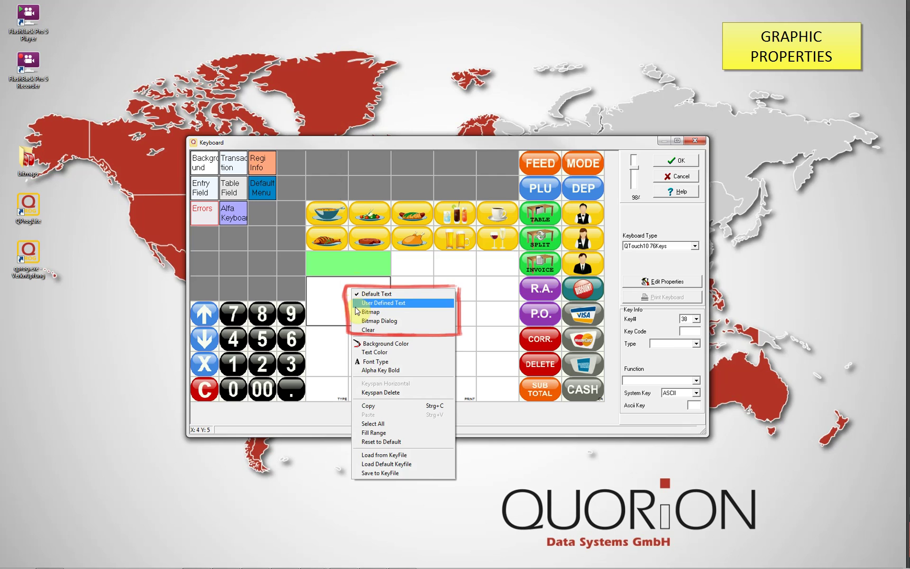
click(359, 312)
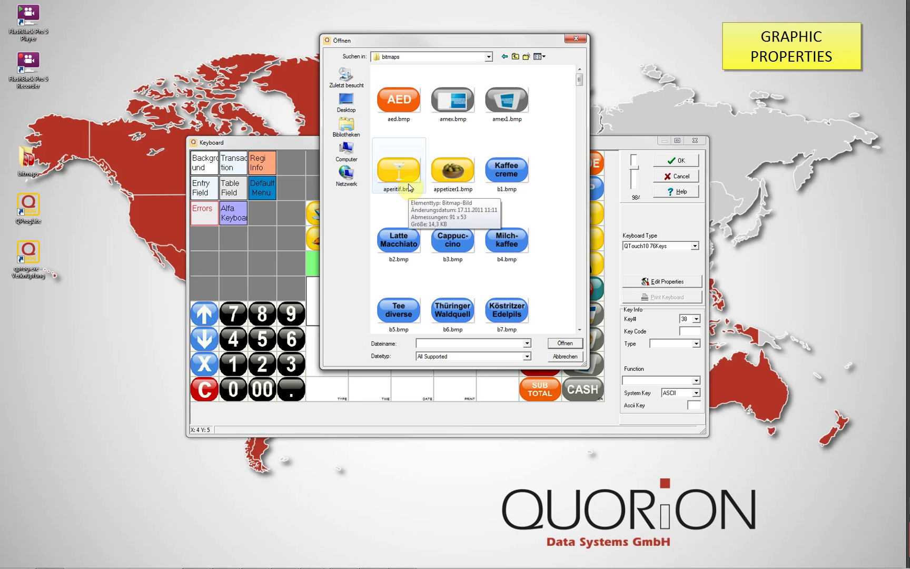
double_click(453, 173)
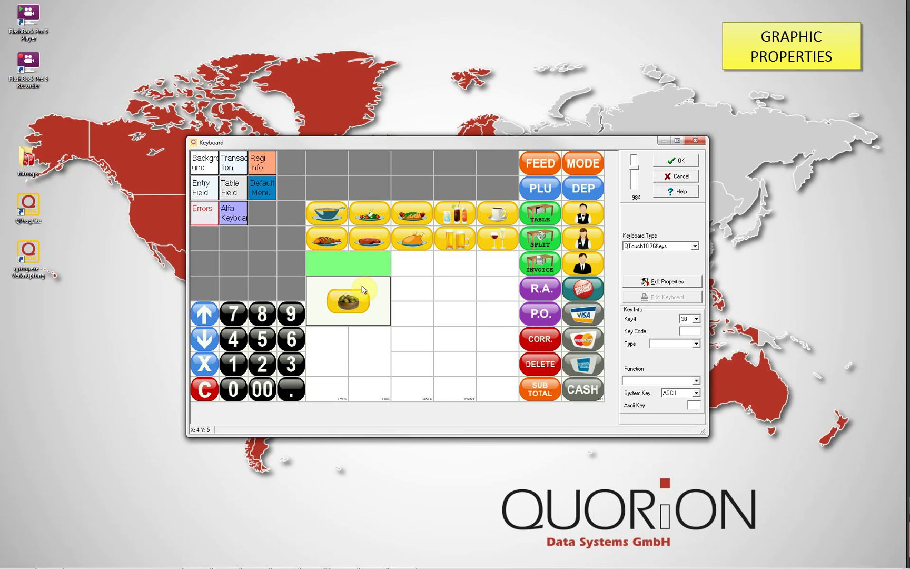
Label the empty key at X:2 Y:4 with user-defined text 'Only Testing Key'
click(332, 346)
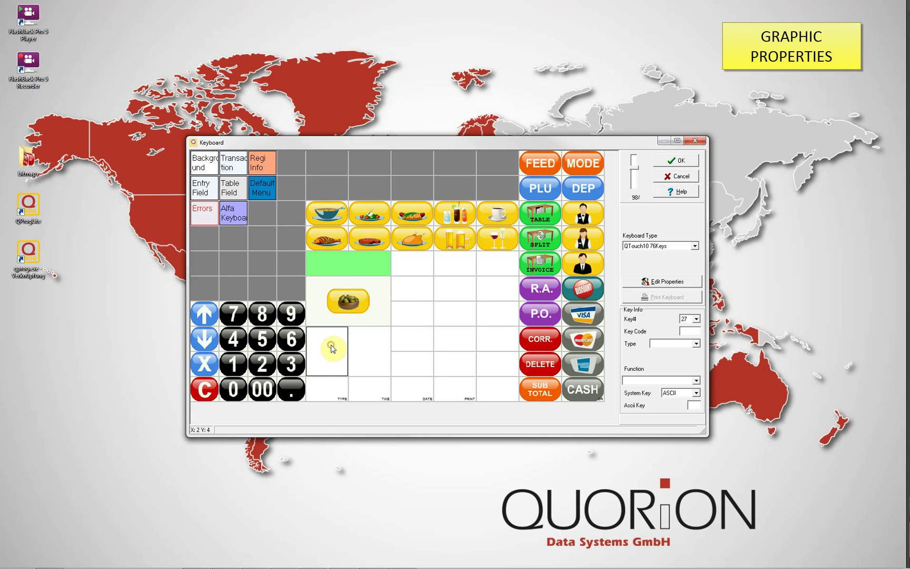
right_click(333, 349)
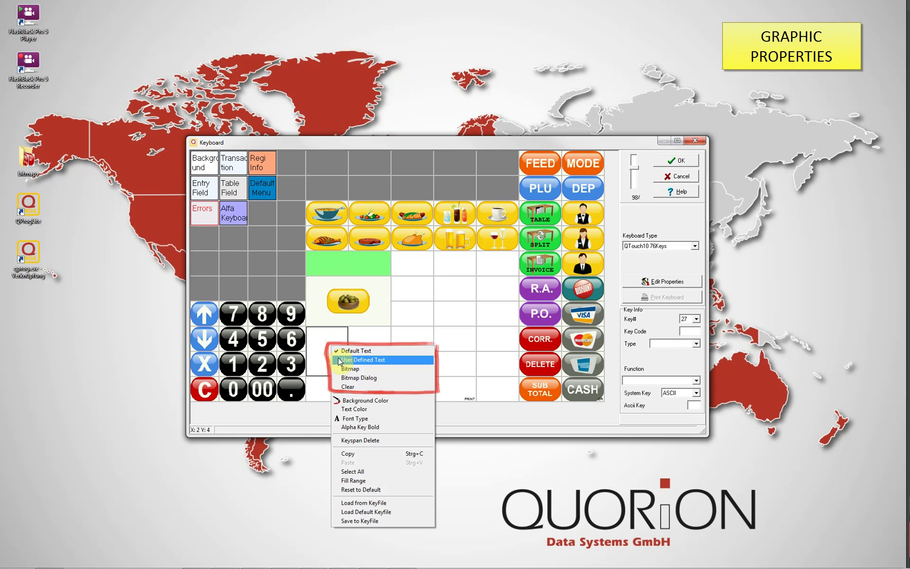
click(358, 360)
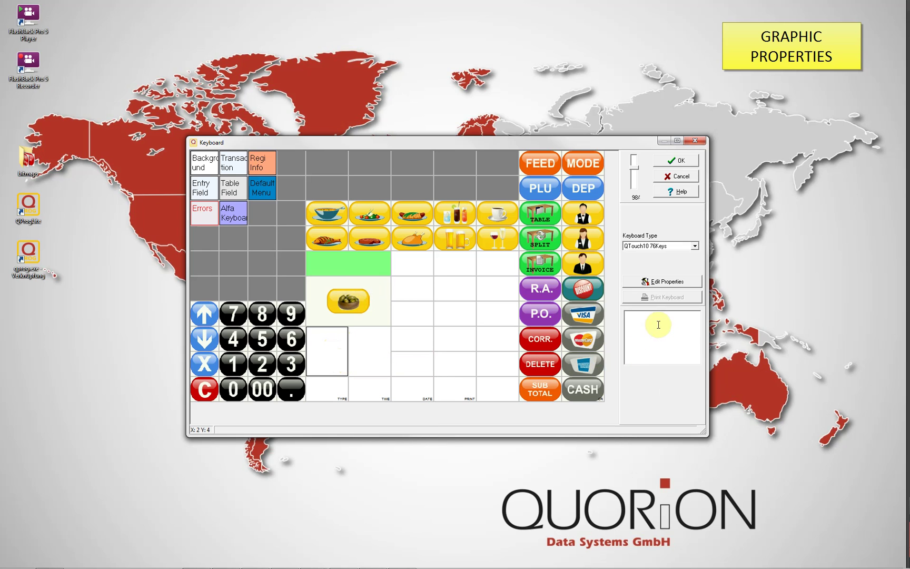
text(O)
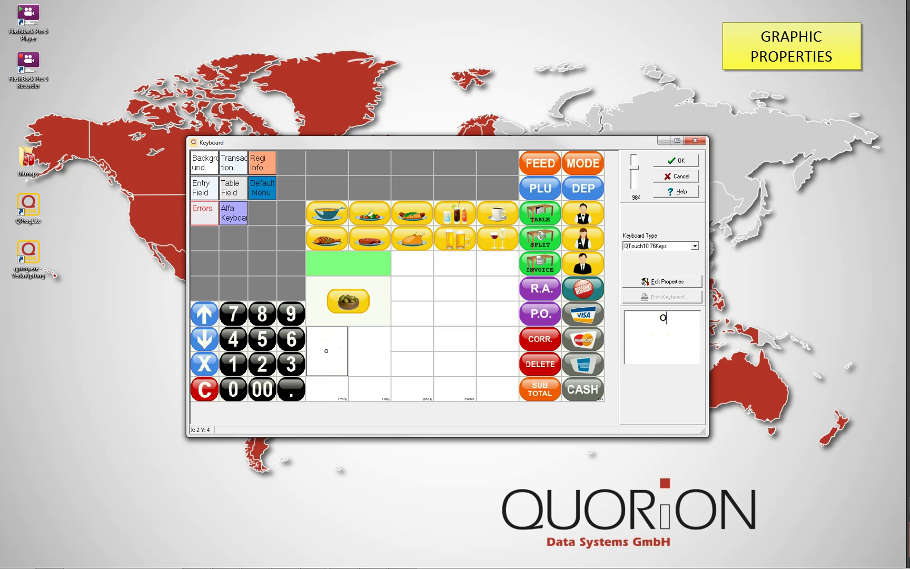
text(nly)
text(Testing Key)
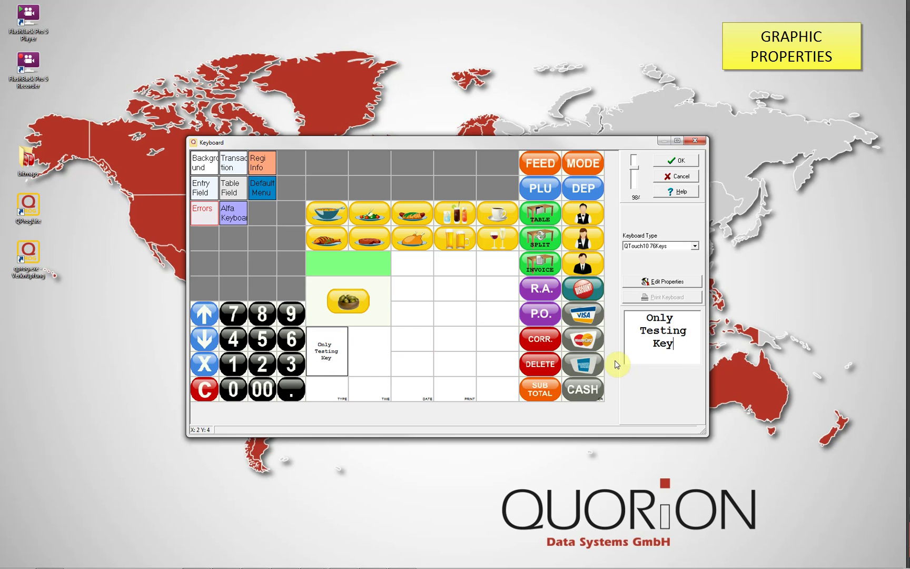
Try Double Width and Double Height on the 'Only Testing Key' label, then leave both off
click(352, 343)
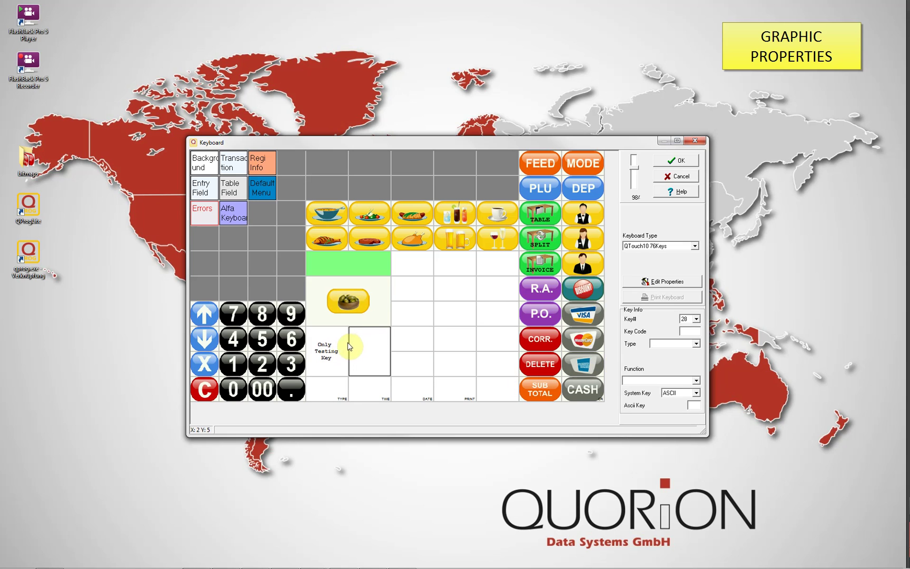
click(329, 354)
right_click(330, 353)
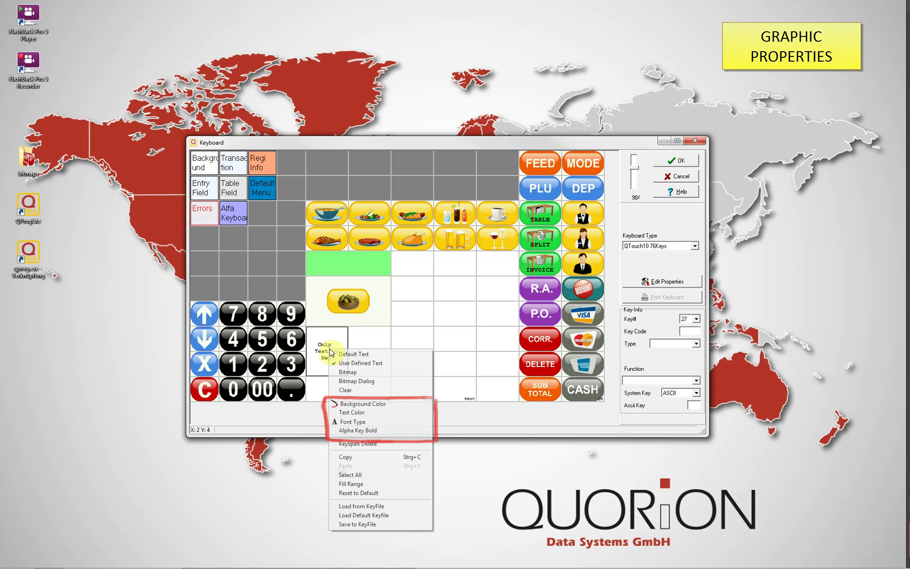
click(367, 423)
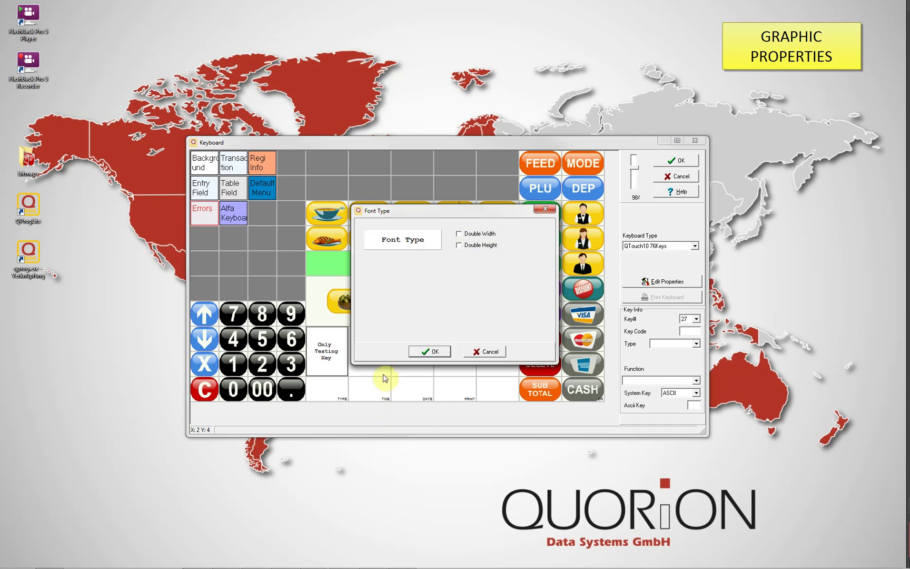
click(456, 236)
click(460, 246)
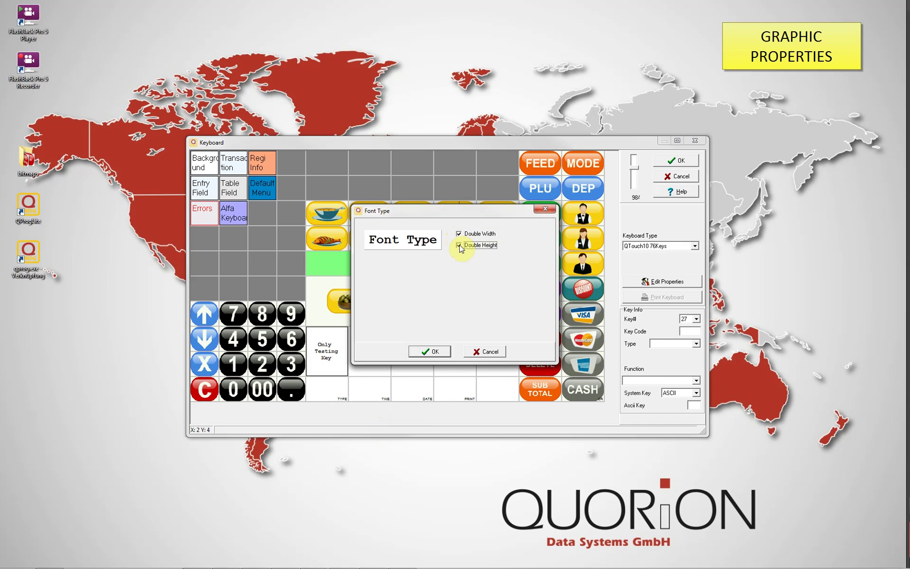
click(459, 245)
click(460, 234)
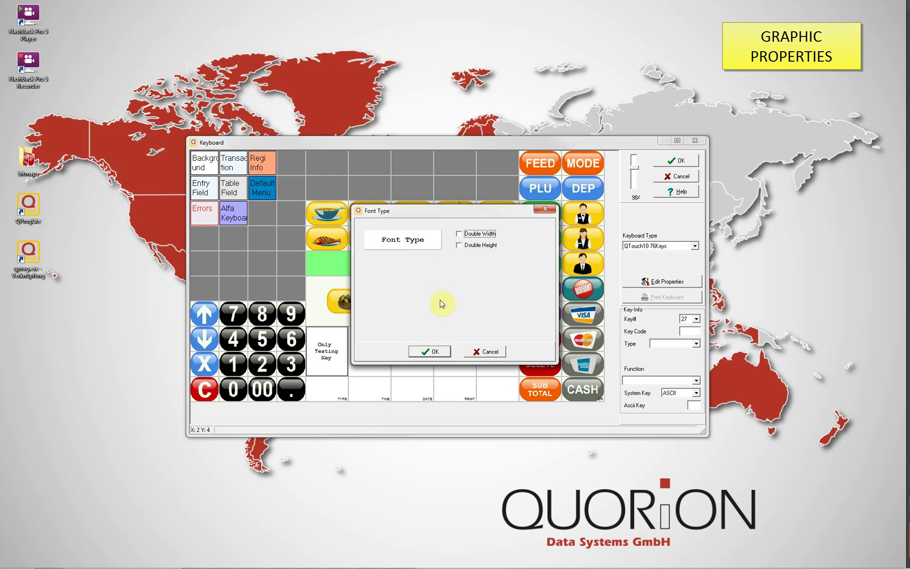
click(428, 352)
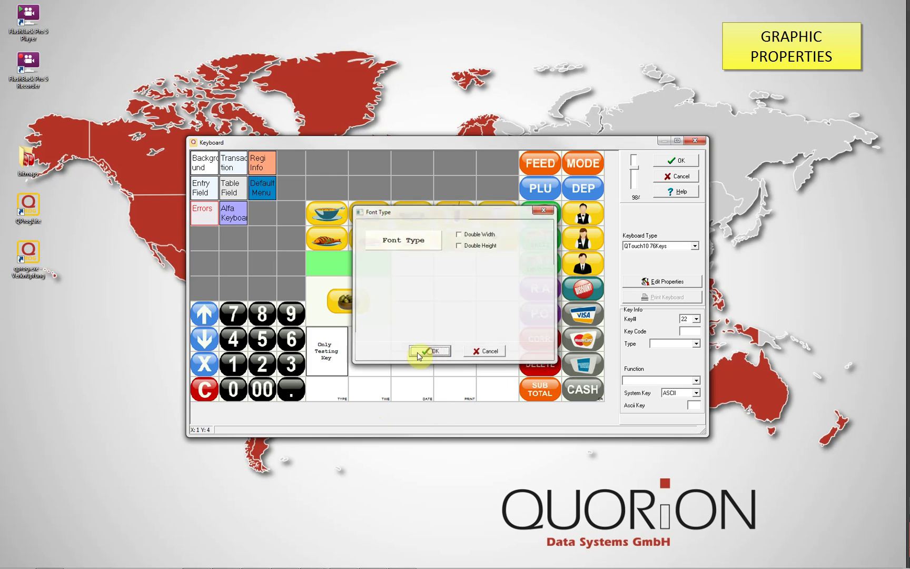
Apply Alpha Key Bold lettering to the 'Only Testing Key' label
right_click(341, 357)
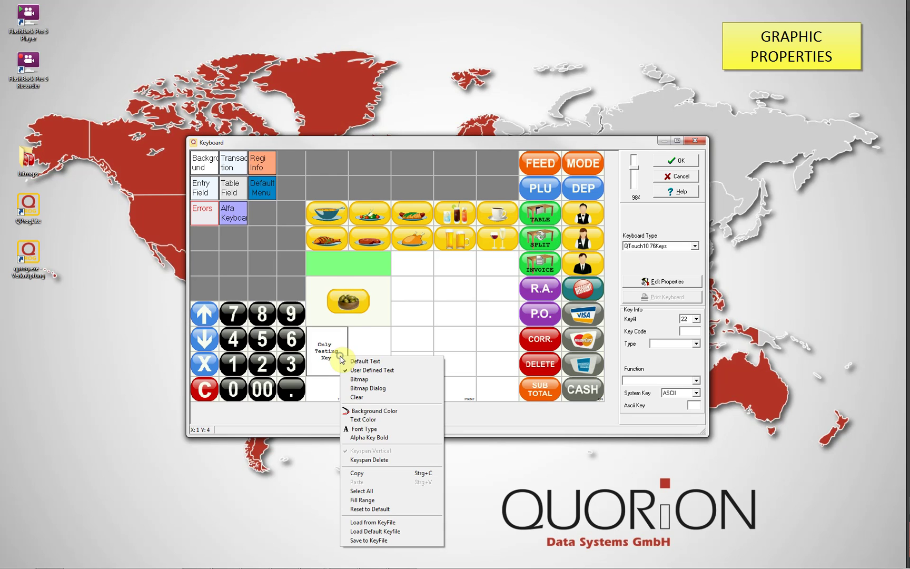
click(370, 436)
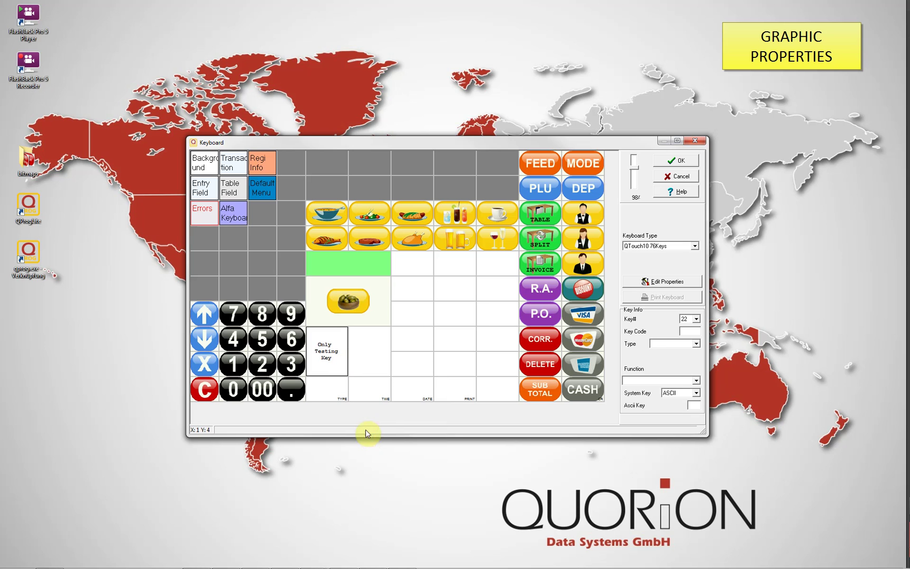
click(333, 356)
Colour the 'Only Testing Key' label text dark orange (red 185, green 92, blue 0)
right_click(333, 357)
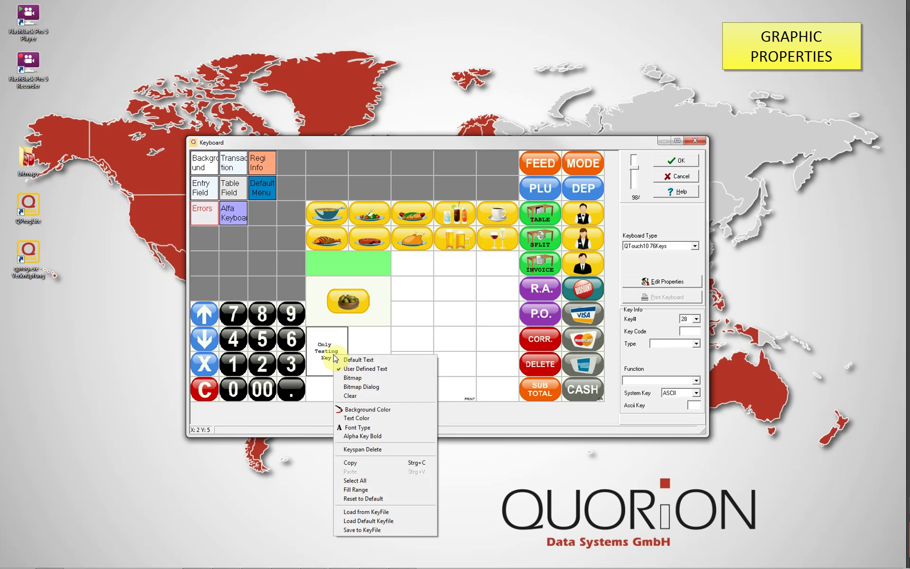
click(362, 418)
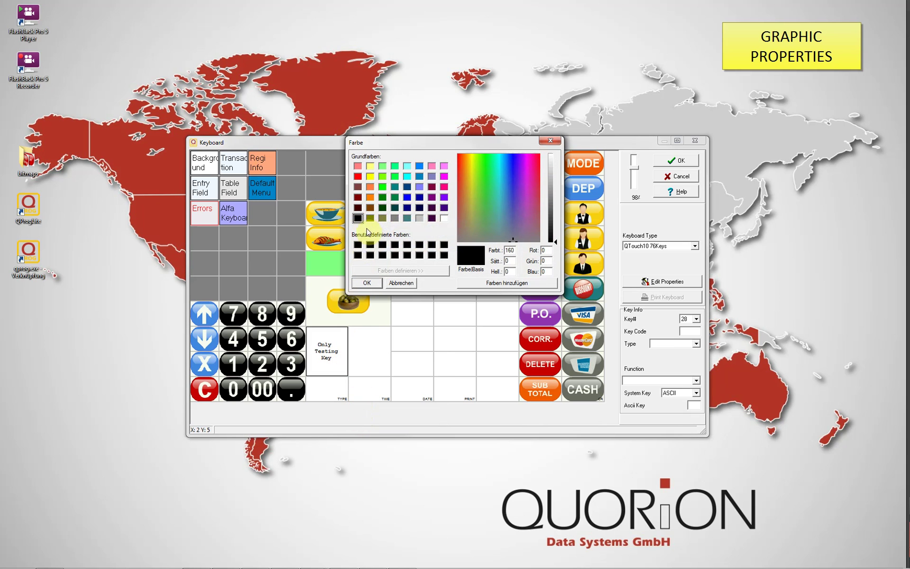
click(370, 199)
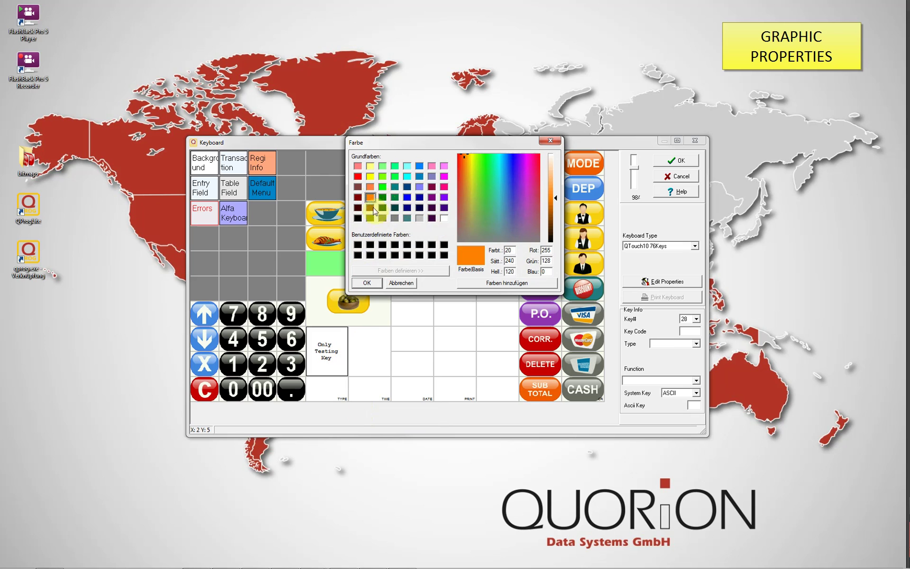
drag(556, 201, 559, 213)
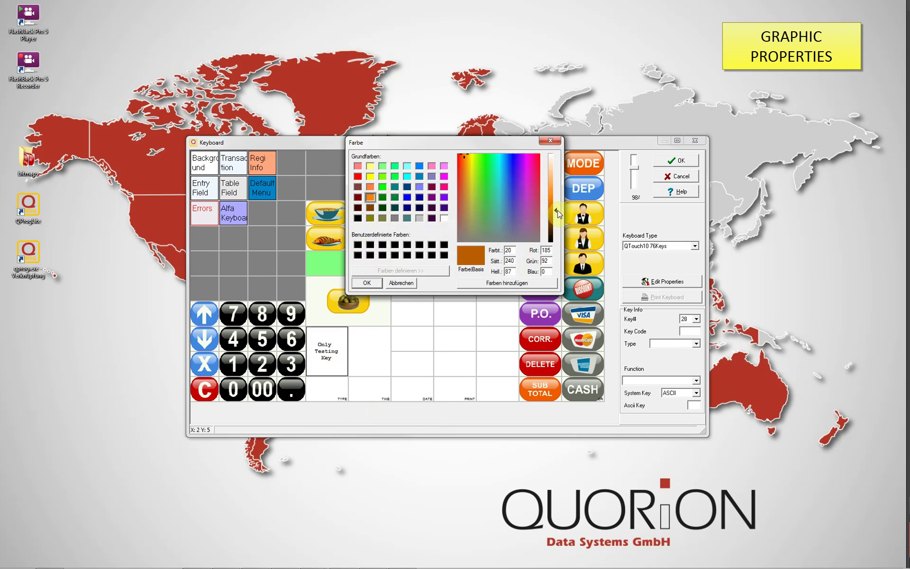
click(368, 283)
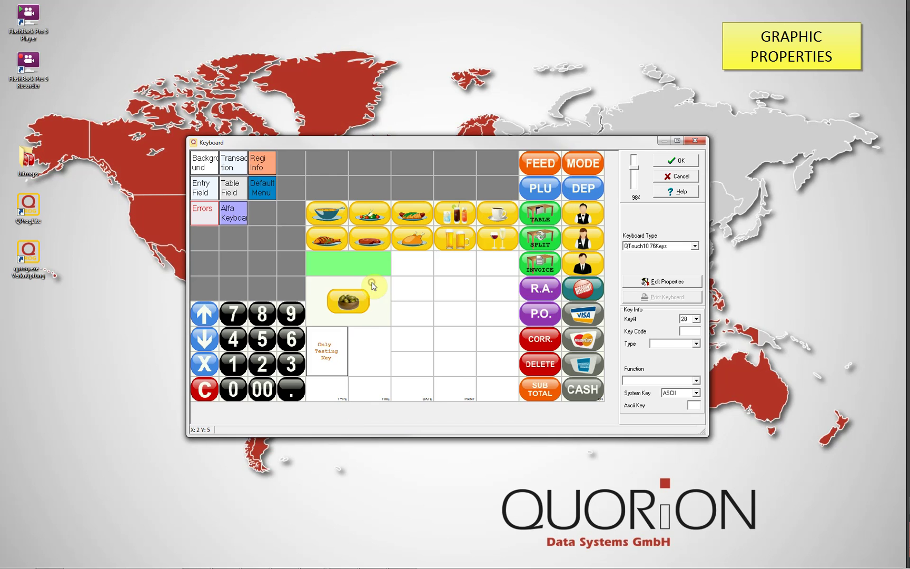
click(364, 362)
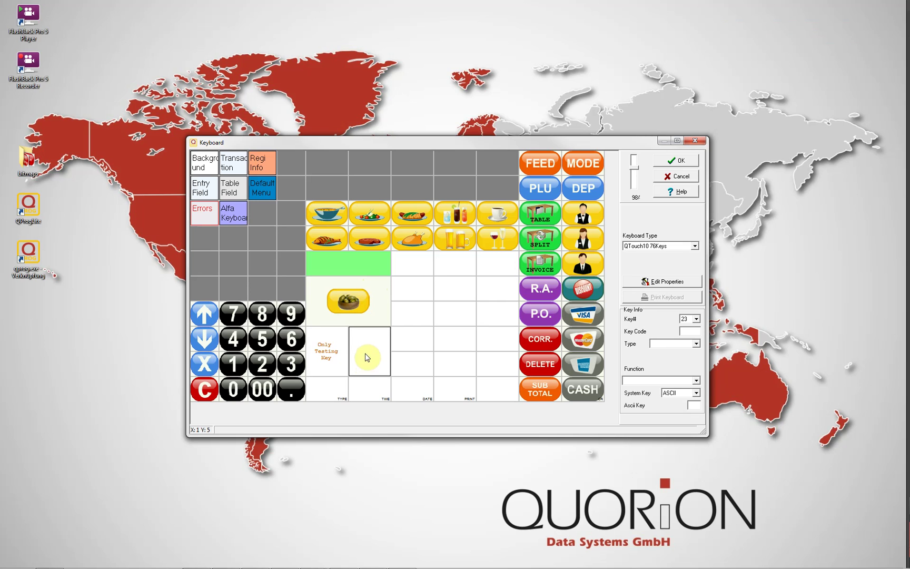
Set the empty key beside the green key to the direct PLU key type
click(420, 266)
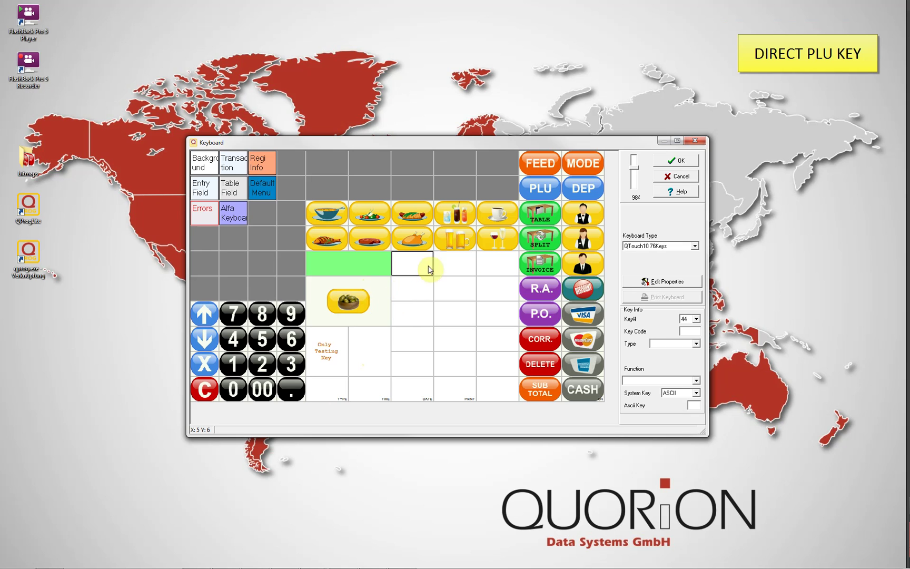
click(677, 345)
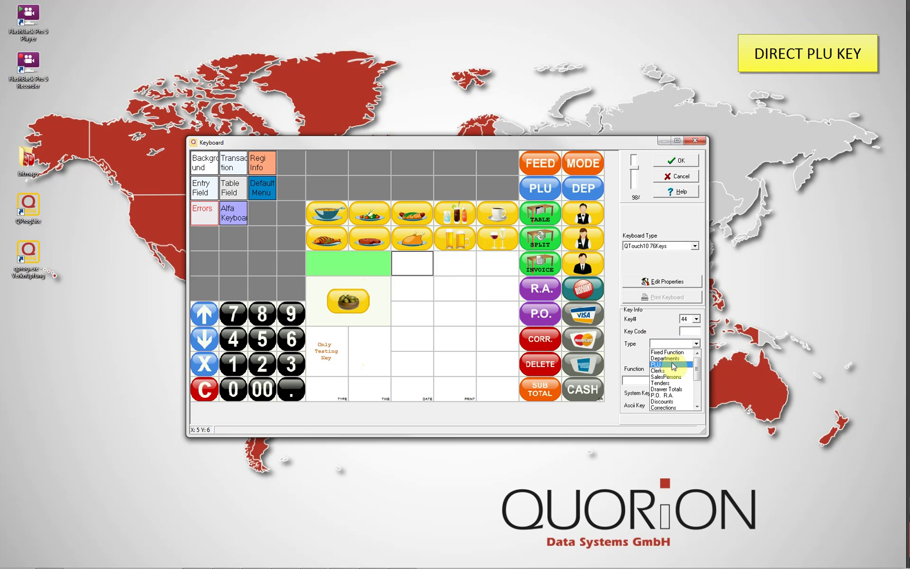
click(674, 365)
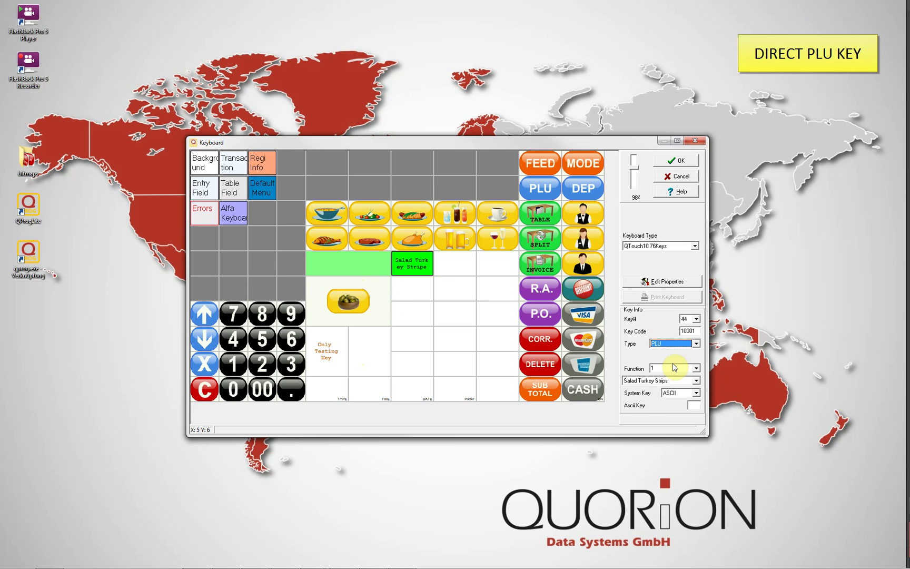
click(696, 369)
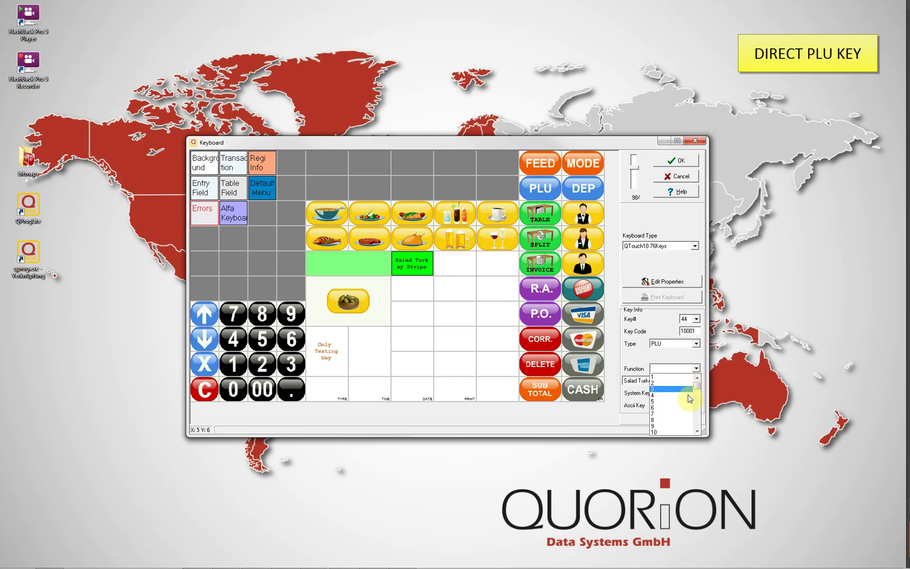
click(696, 369)
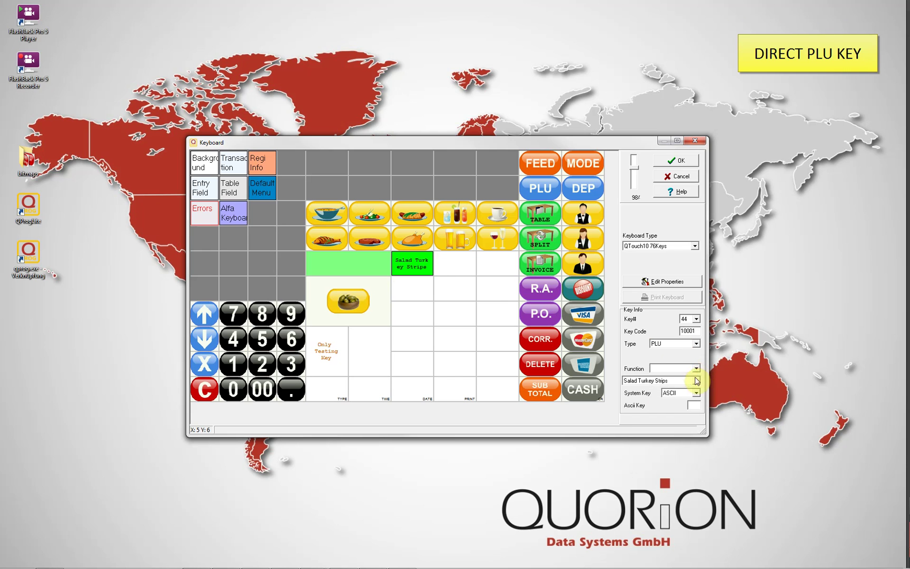
Assign the Coca Cola 0.3l PLU to the key (function 60, key code 10060)
click(697, 380)
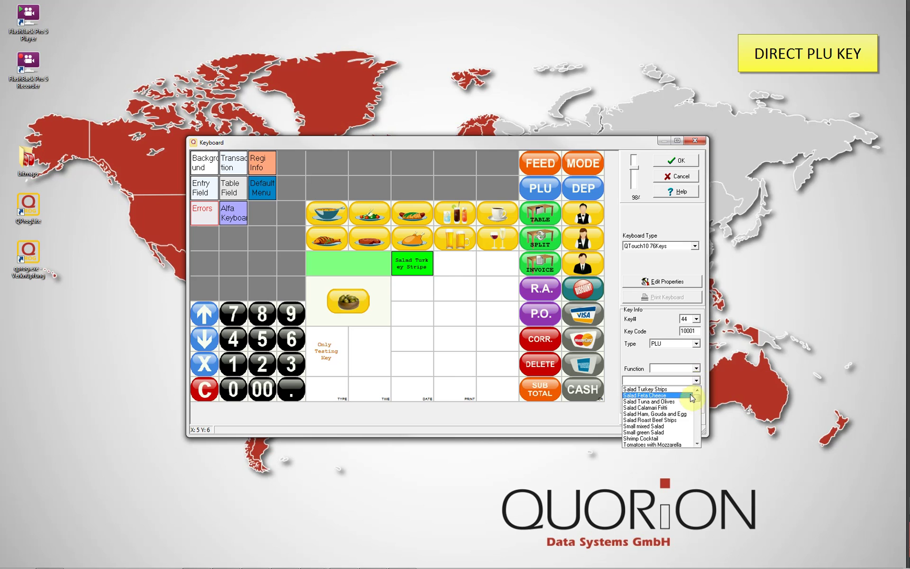
drag(697, 404, 697, 403)
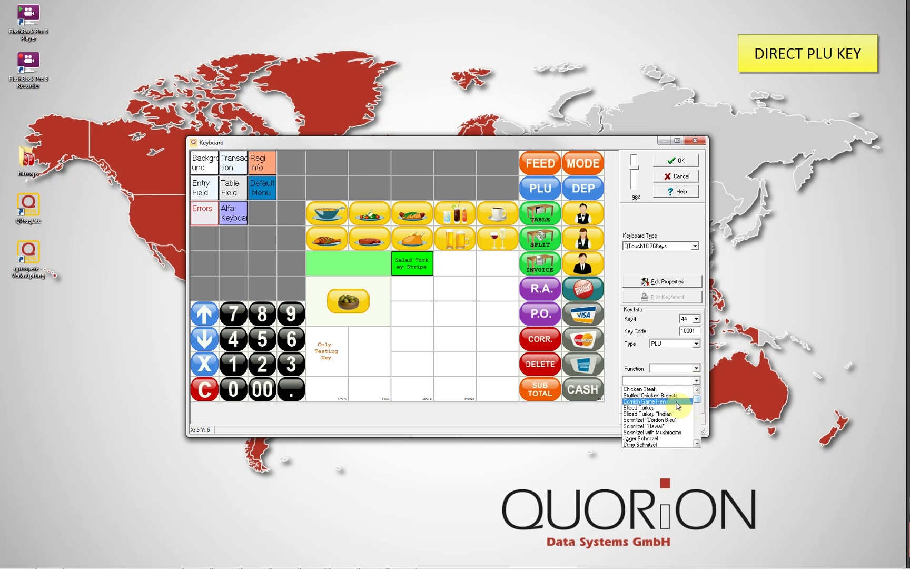
scroll(668, 404, down, 3)
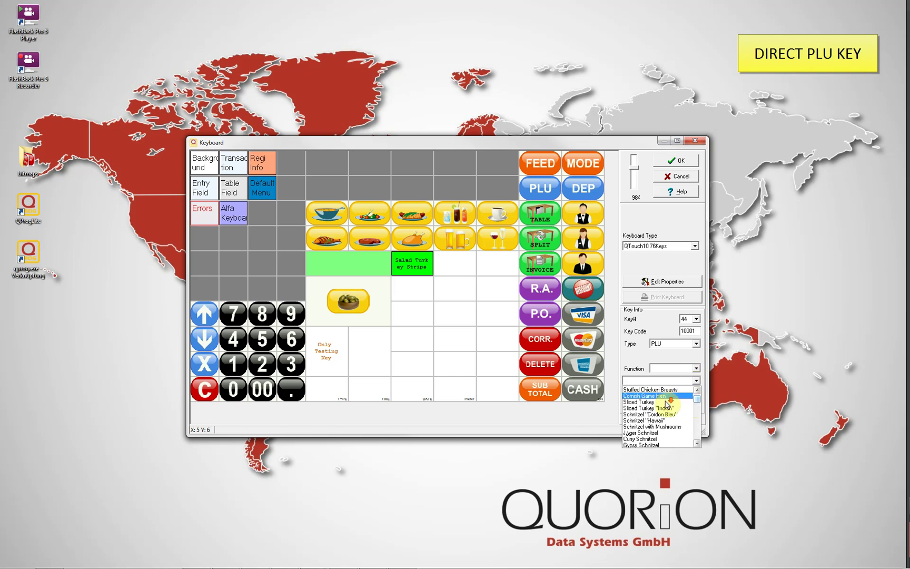
scroll(667, 404, down, 10)
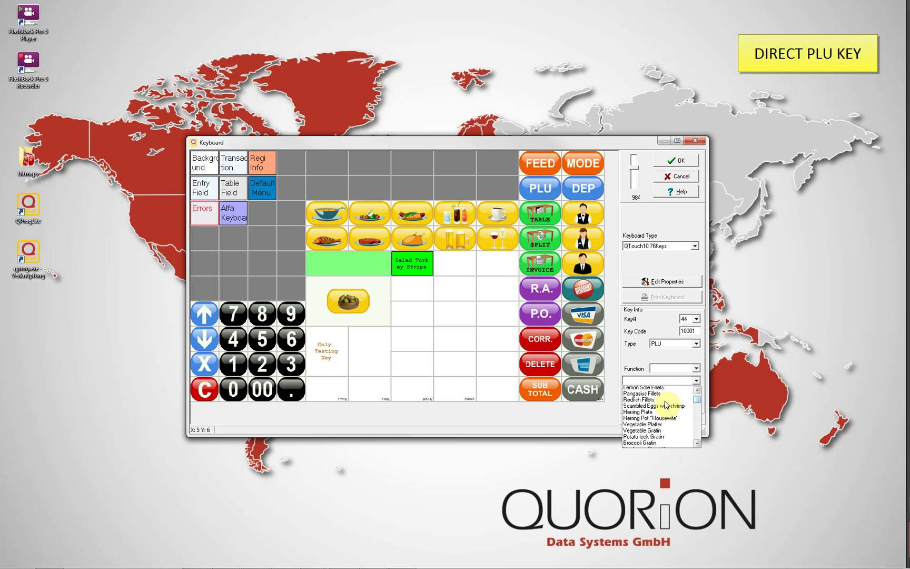
scroll(668, 404, down, 3)
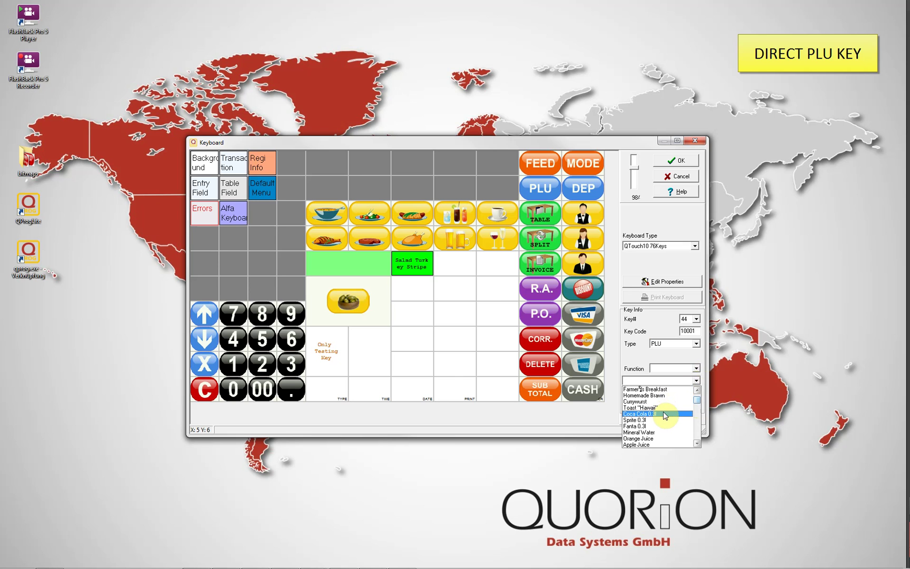
click(665, 415)
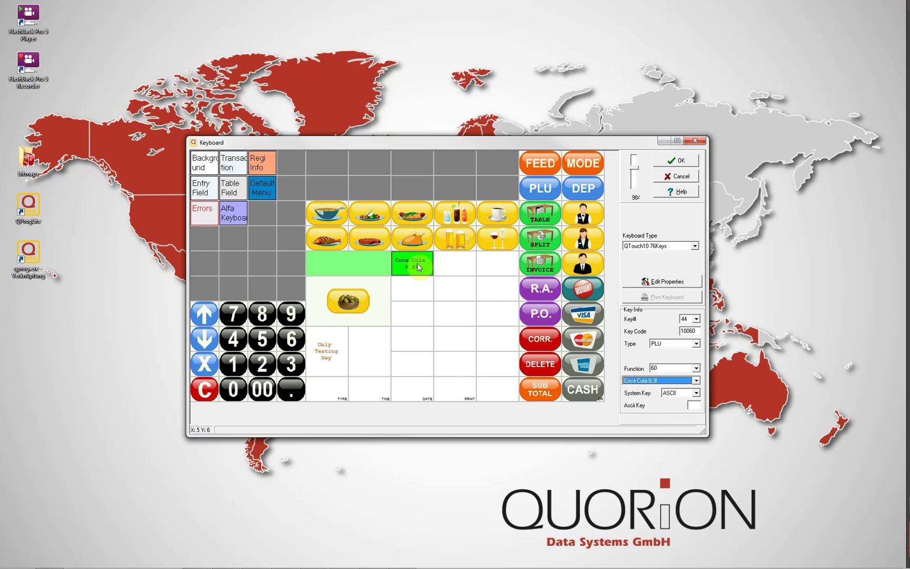
drag(420, 267, 496, 295)
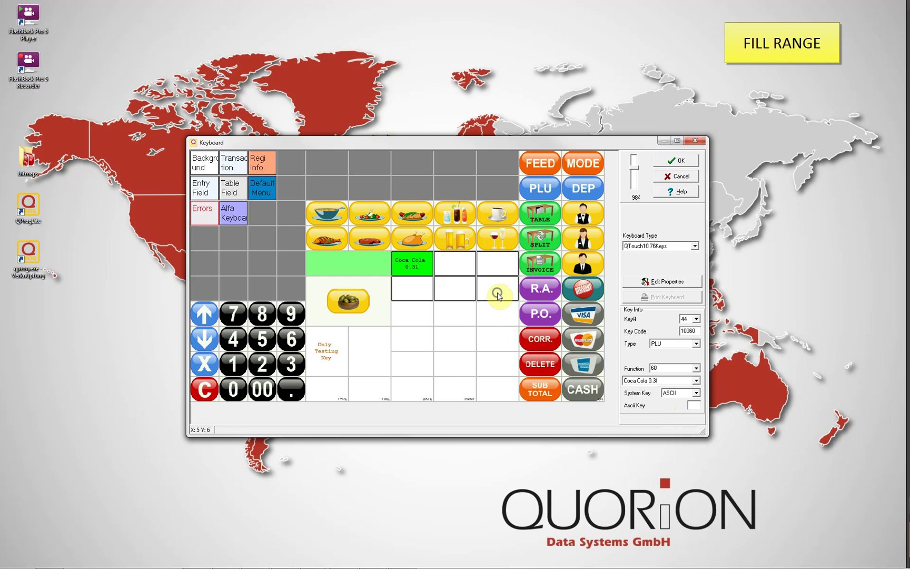
Fill Range the marked keys with Sprite, Fanta, Mineral Water, Orange Juice and Apple Juice
right_click(498, 296)
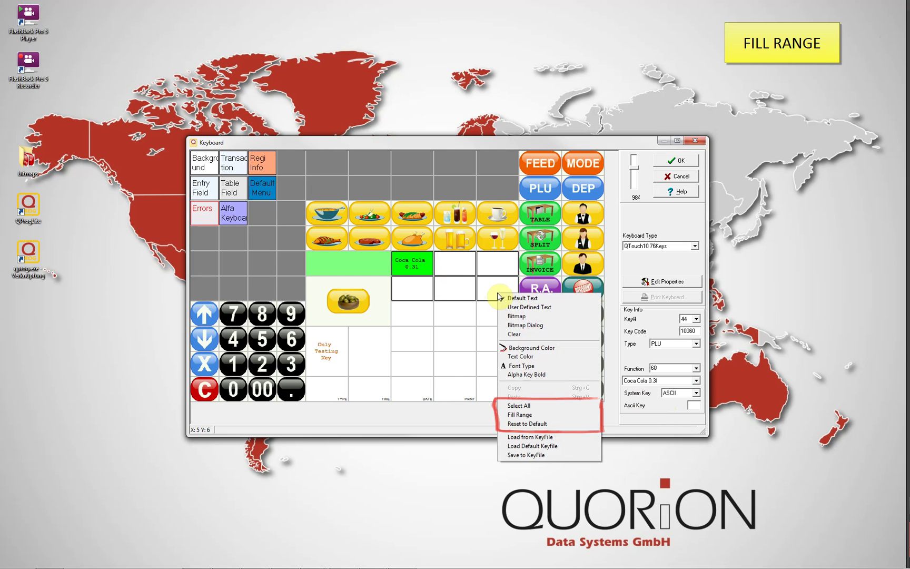
click(532, 416)
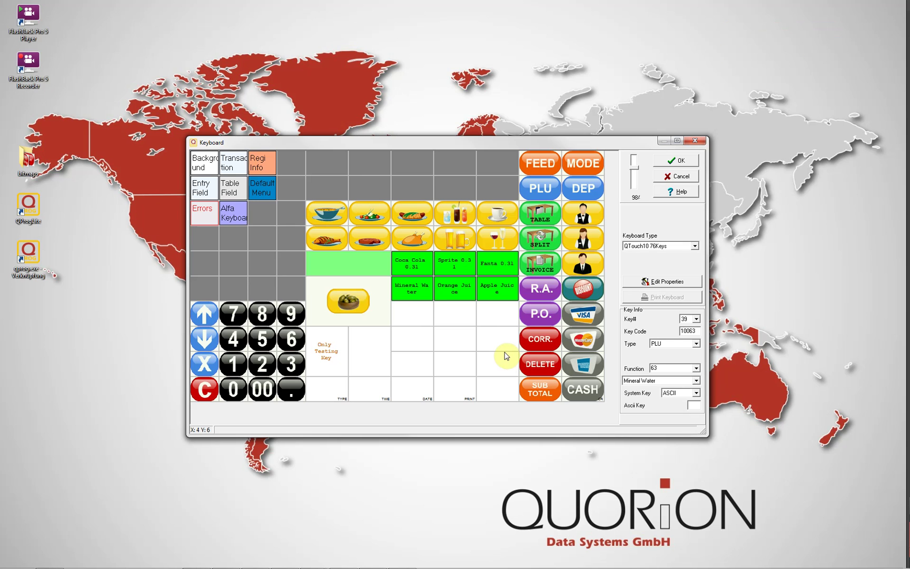
Give the Coca Cola, Sprite and Fanta keys a red background
click(451, 268)
key(Left)
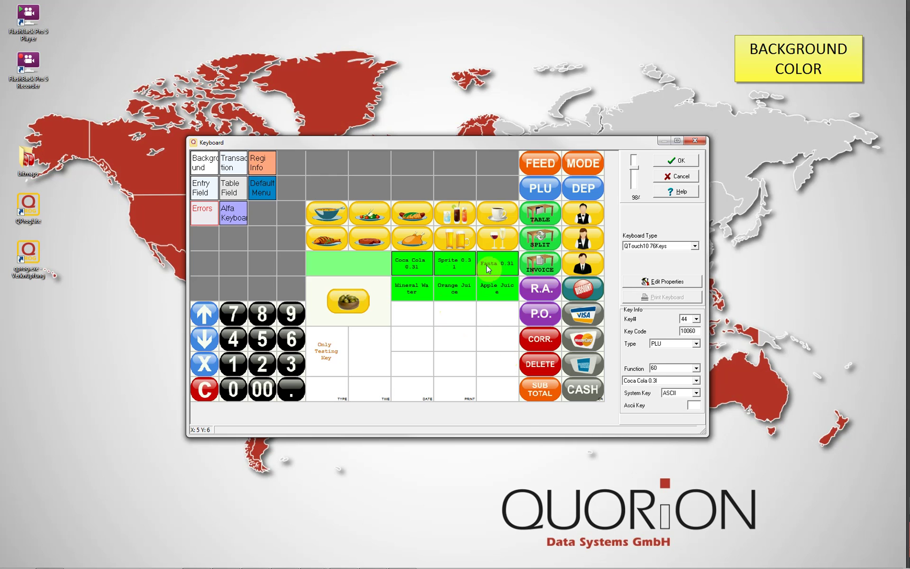
right_click(487, 269)
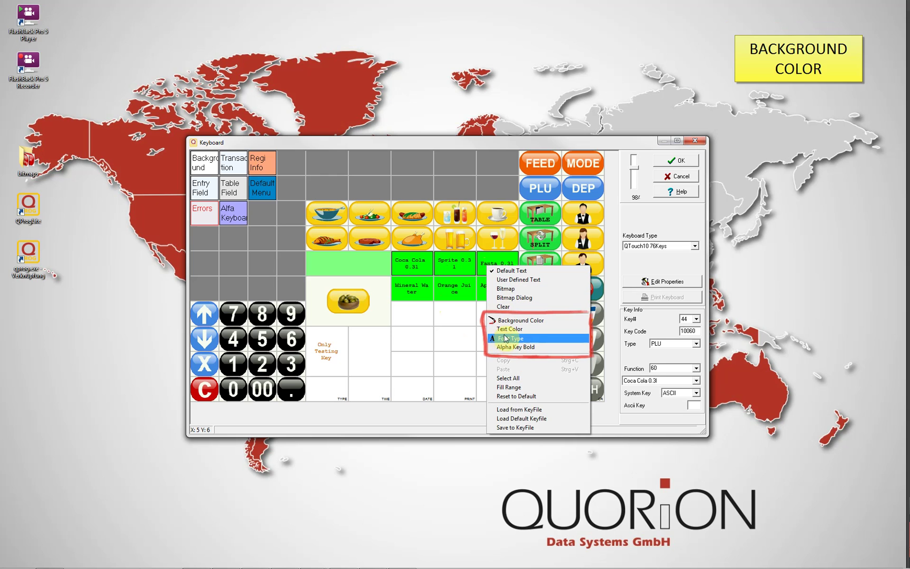
click(514, 321)
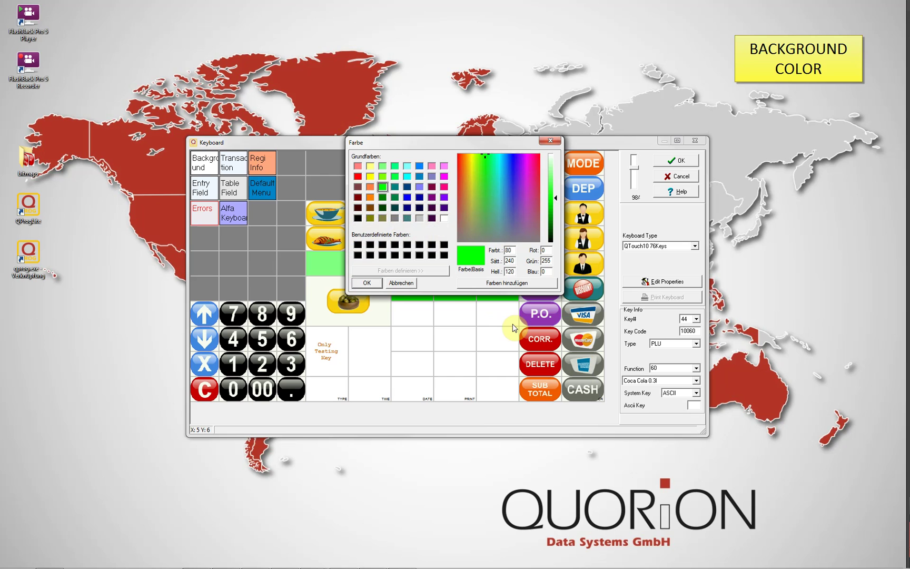
click(359, 177)
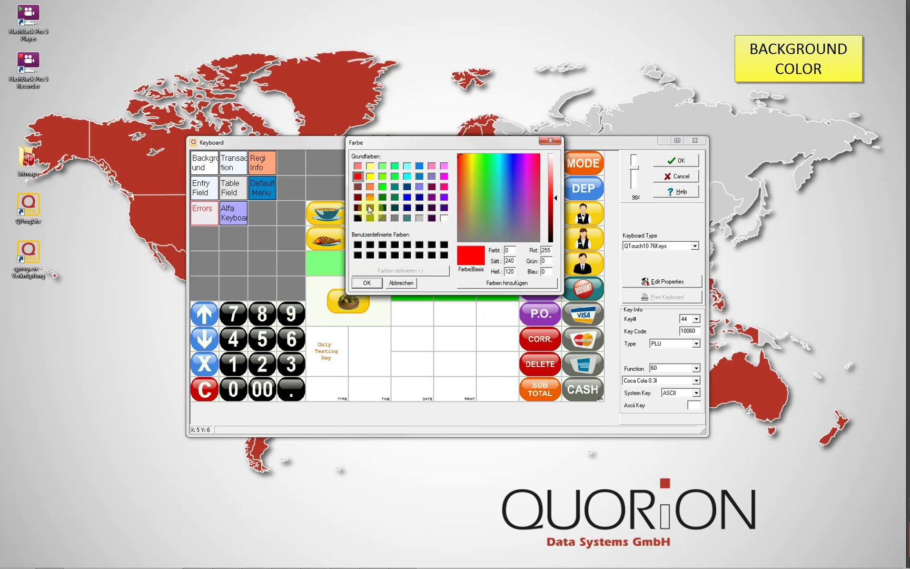
click(367, 282)
Give the Mineral Water, Orange Juice and Apple Juice keys a blue background
drag(388, 285, 491, 288)
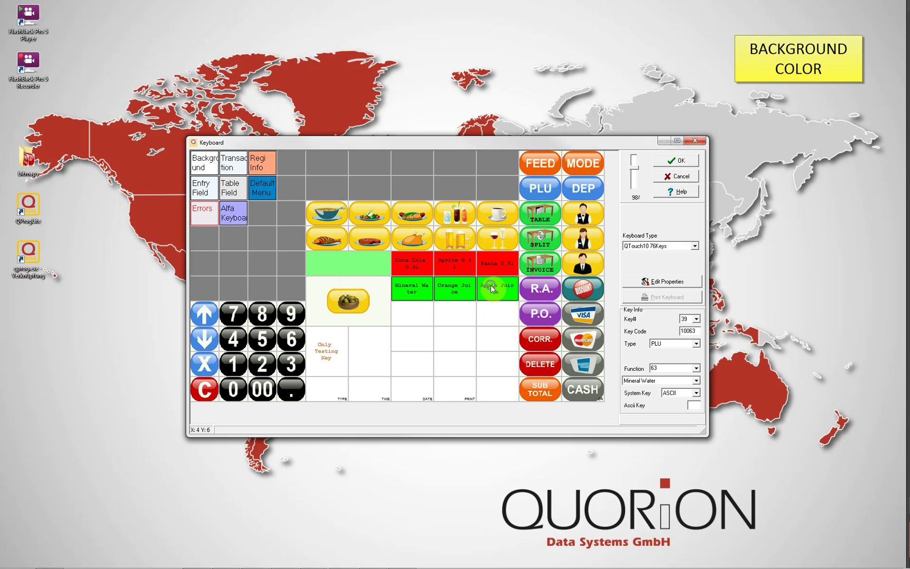
right_click(491, 288)
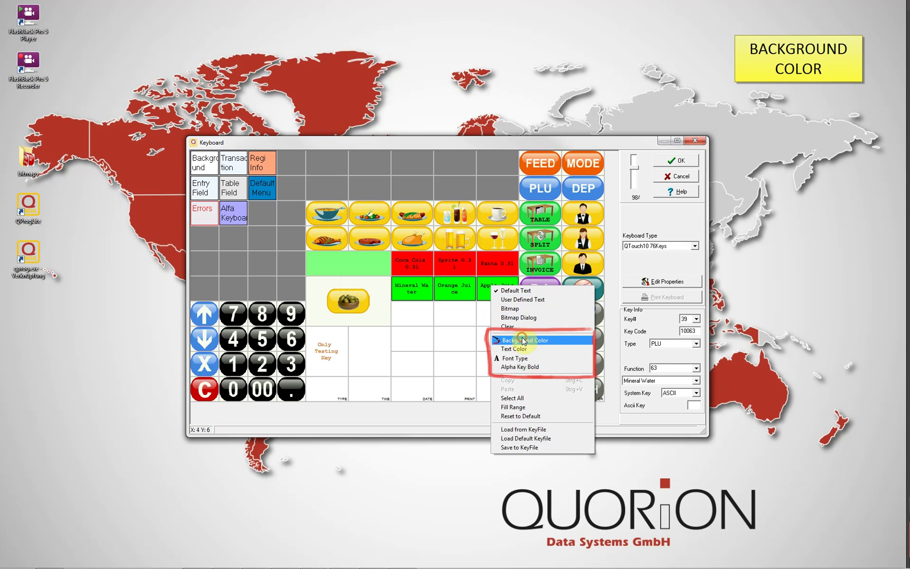
click(523, 340)
click(418, 166)
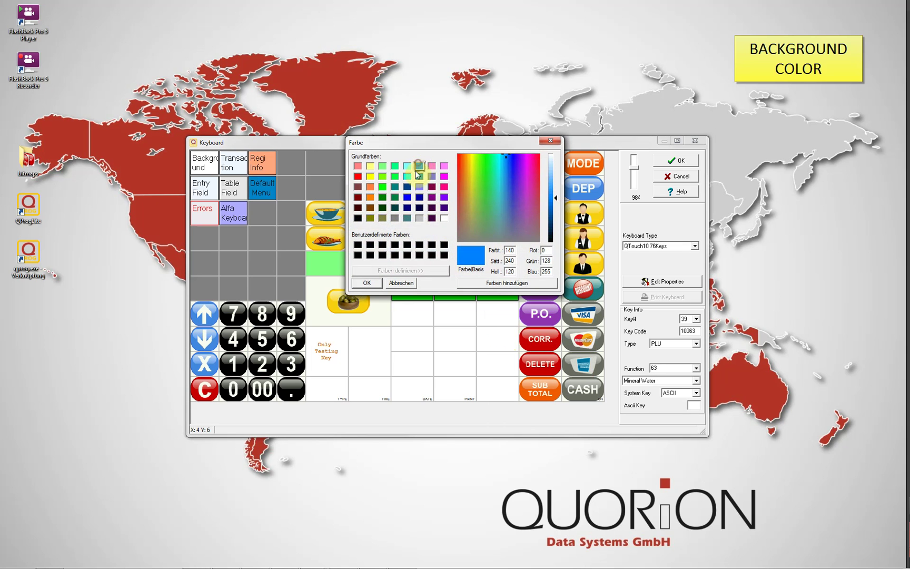
click(369, 282)
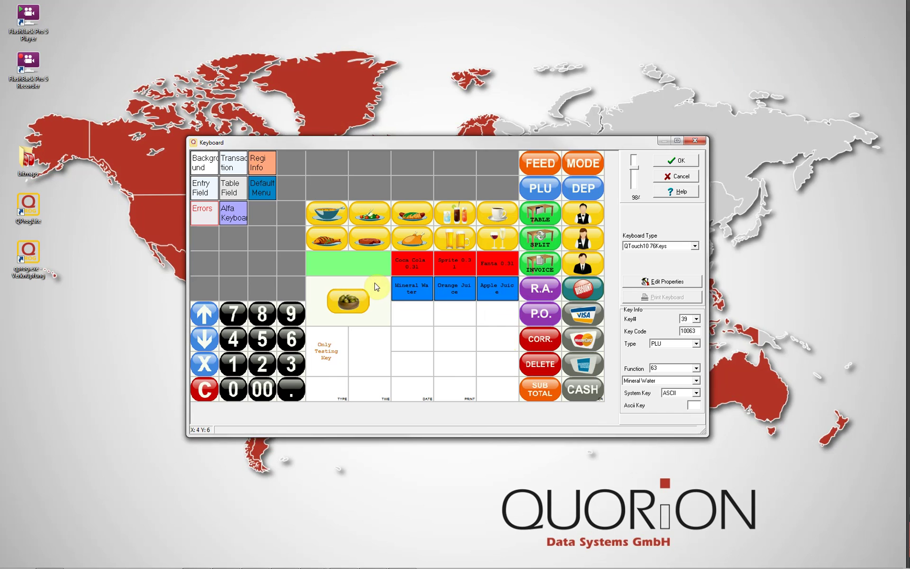
click(407, 306)
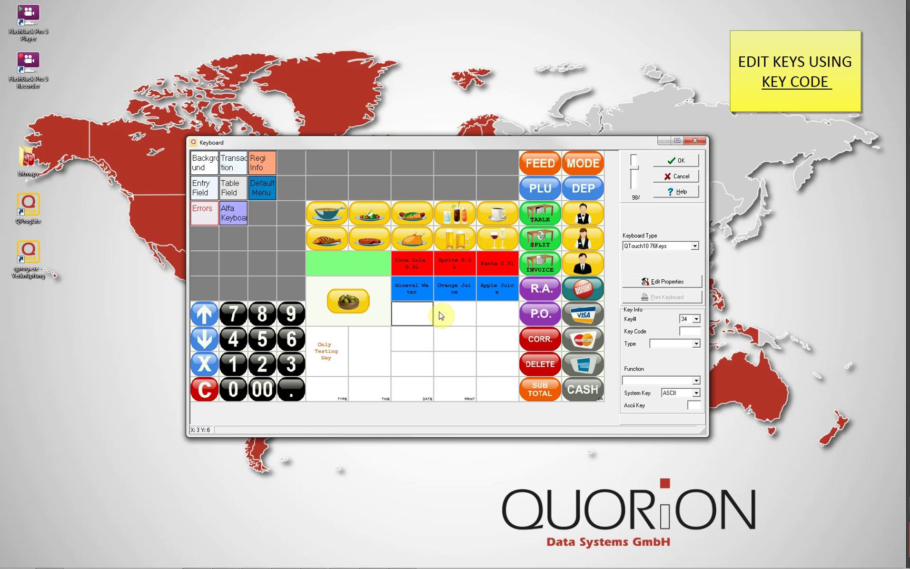
Give the key below Mineral Water key code 1300 (BALF#) and the key beside it code 1102 (VOID)
click(690, 329)
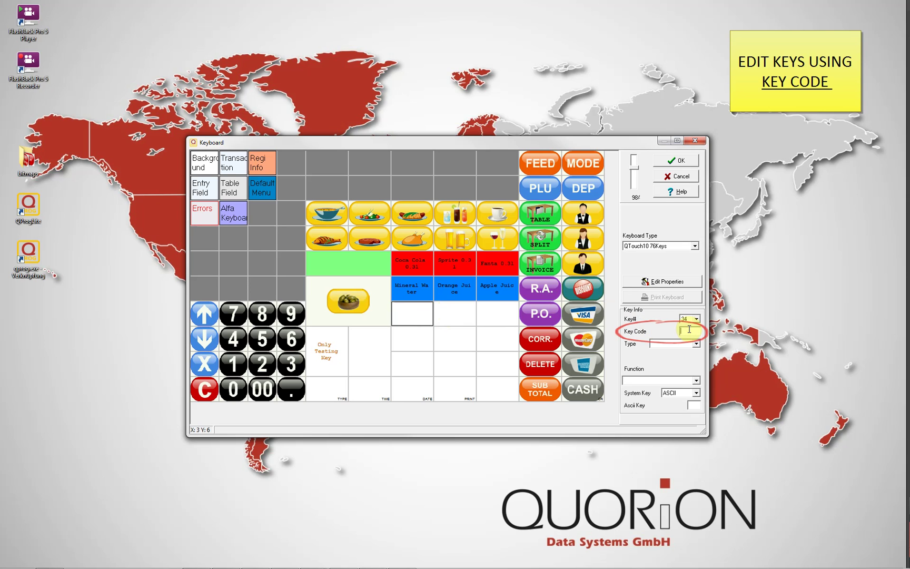
text(1300)
key(Return)
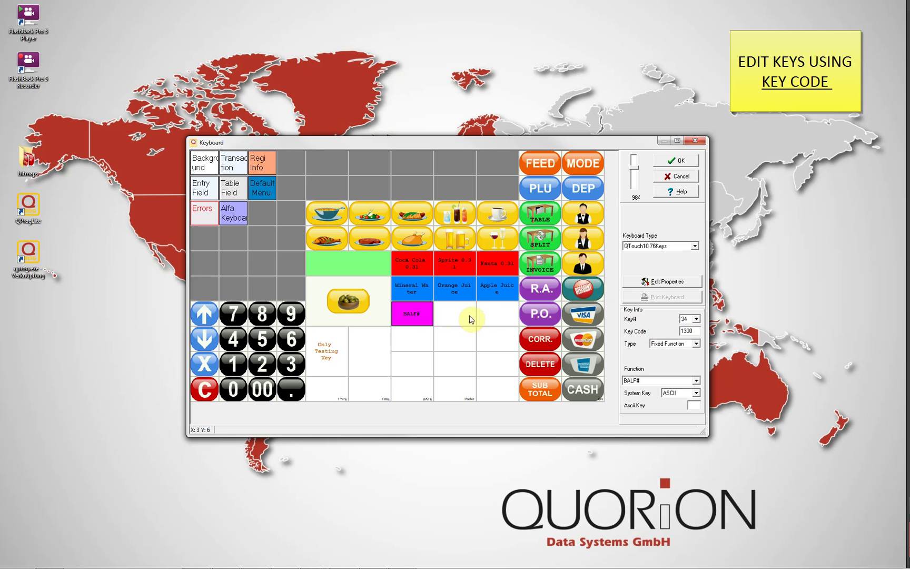
click(447, 320)
click(694, 331)
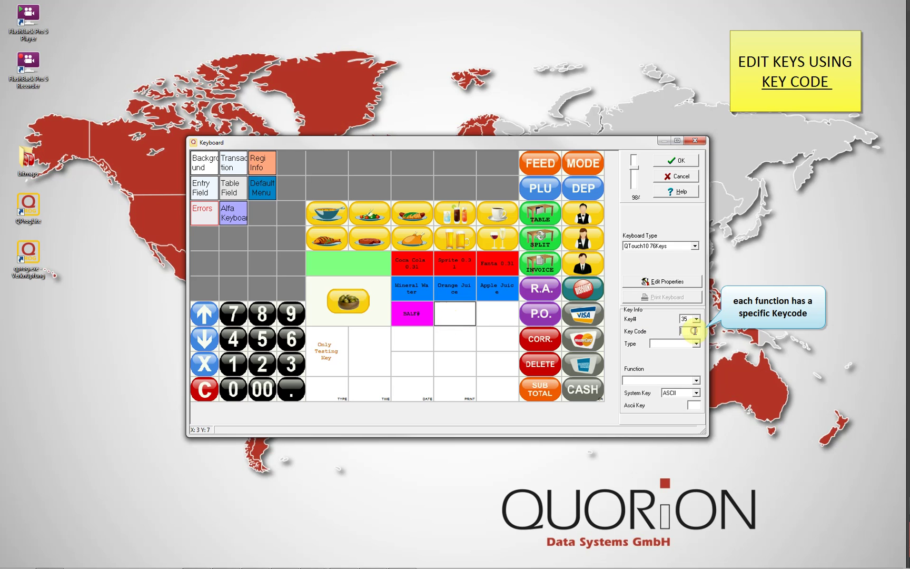
text(1102)
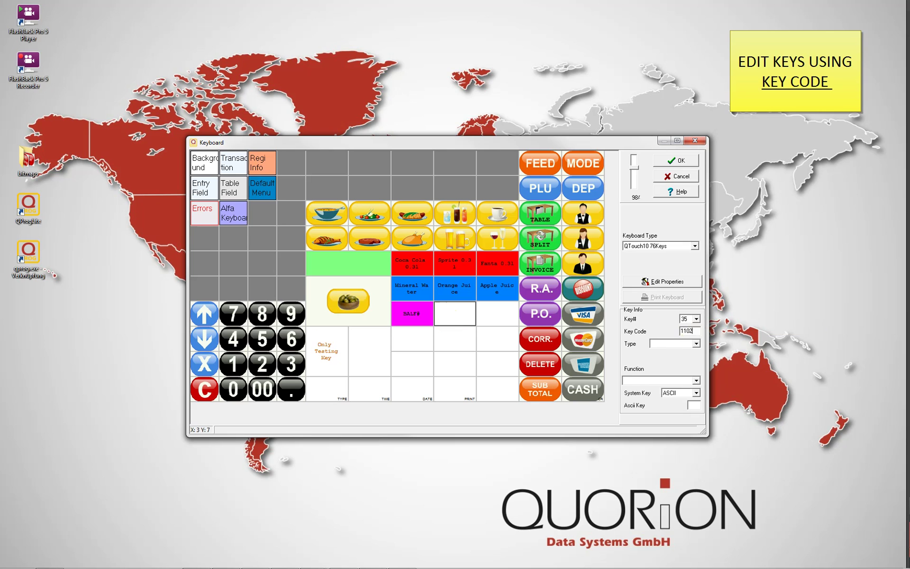
key(Return)
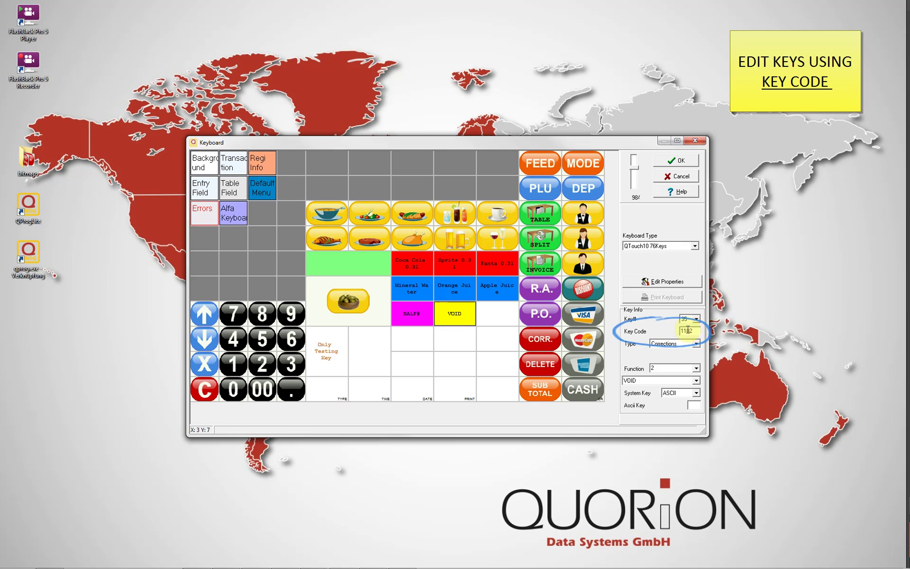
Fill the block from VOID with REFUND, TRANSACTION CANCEL and TRANSACTION REFUND keys
drag(454, 313, 492, 338)
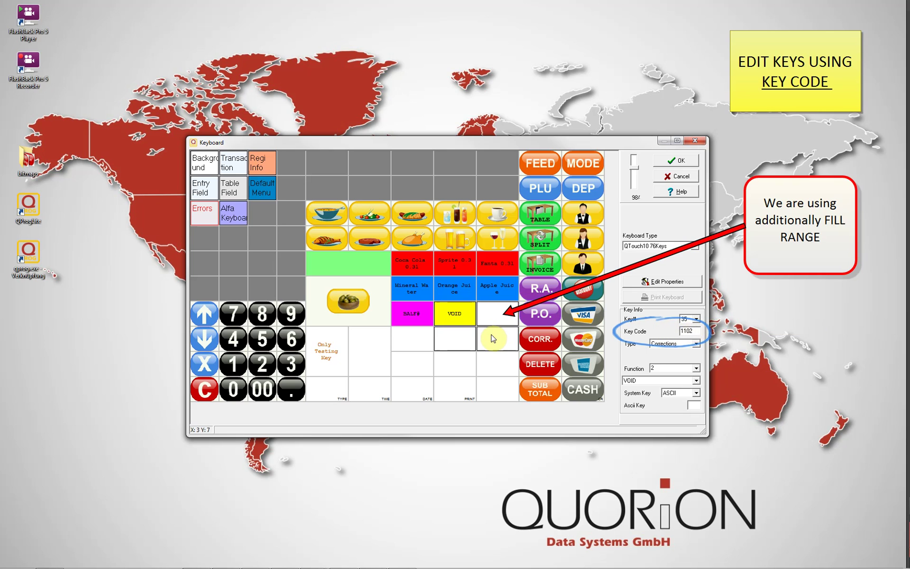
right_click(492, 339)
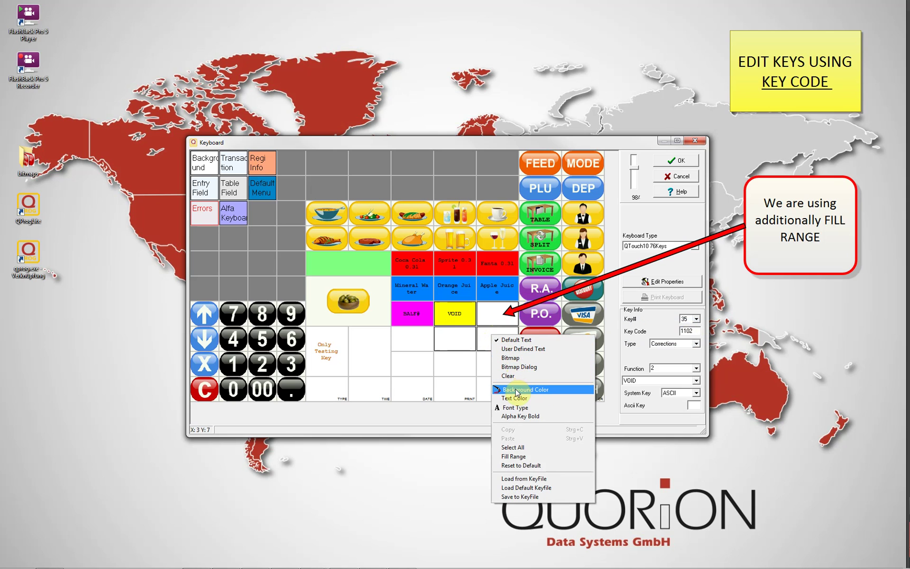
click(539, 457)
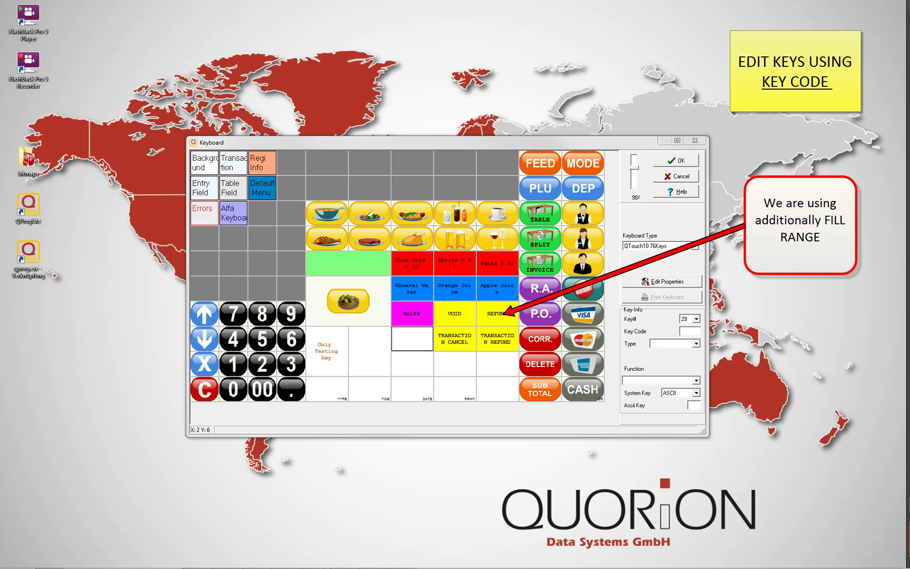
click(426, 321)
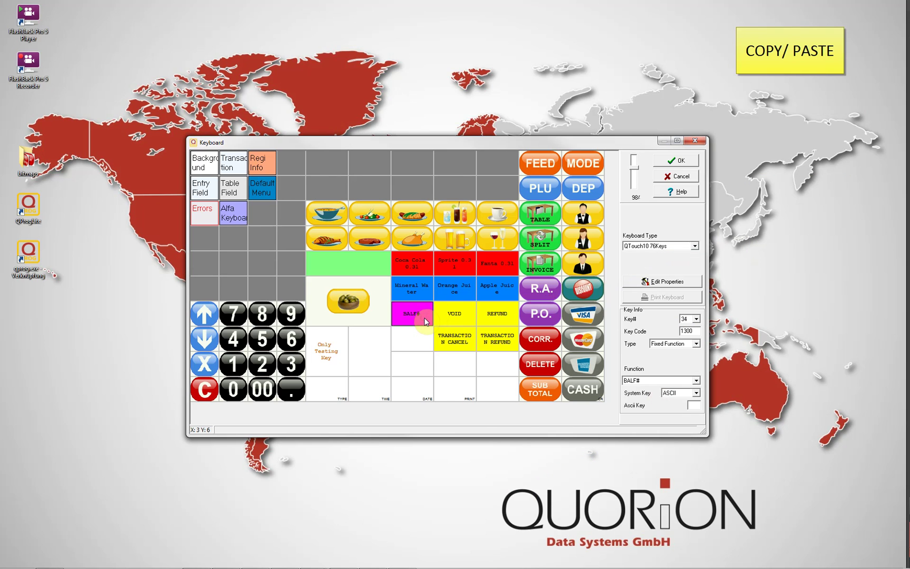
right_click(426, 322)
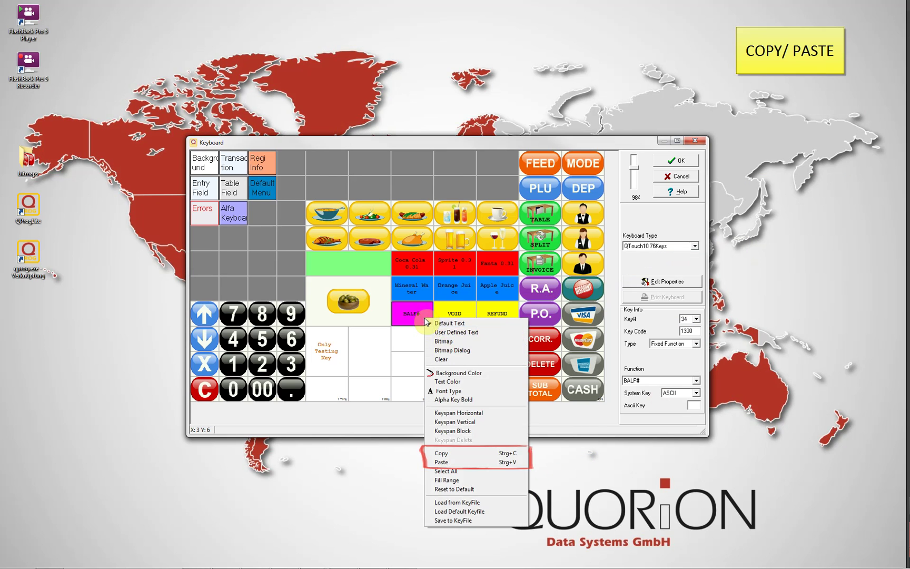
click(464, 454)
right_click(418, 347)
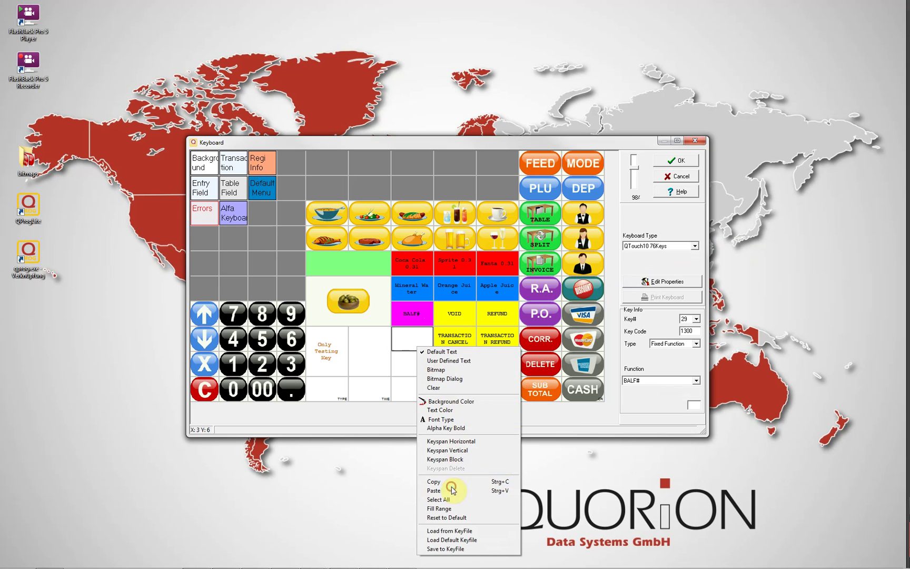
click(452, 491)
click(413, 371)
click(412, 318)
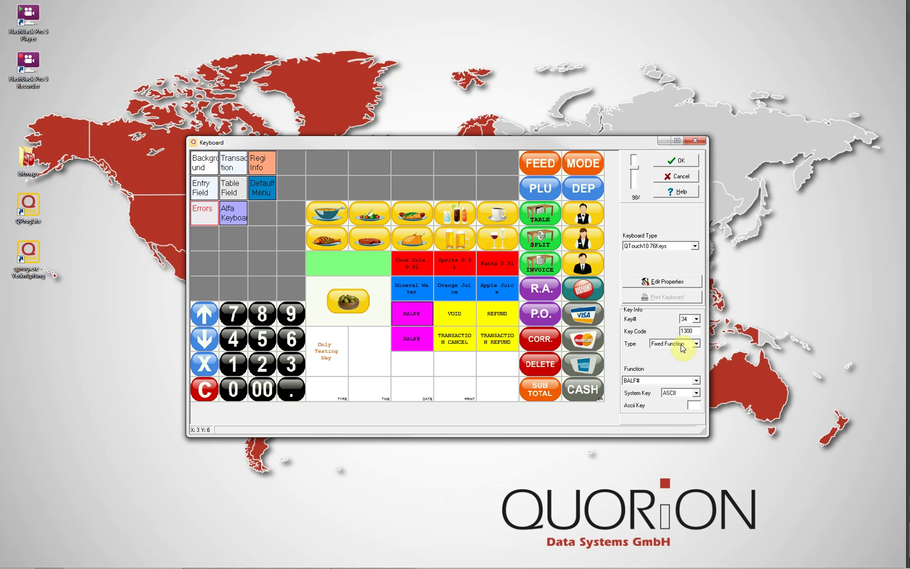
click(419, 364)
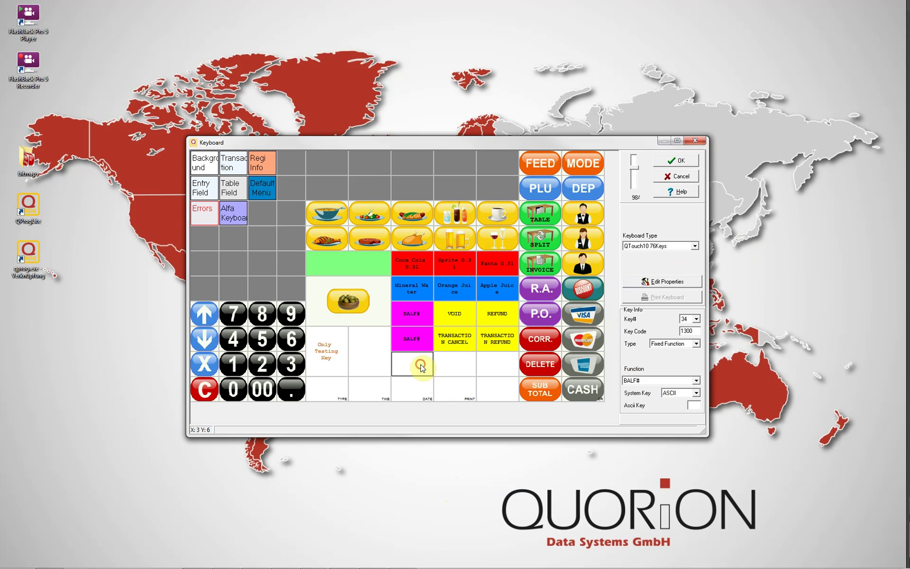
click(678, 346)
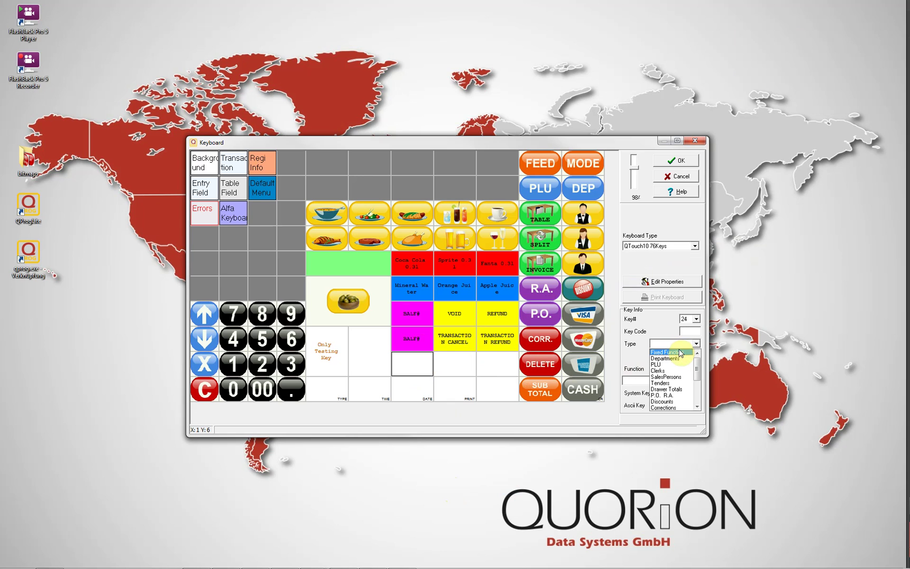
click(681, 356)
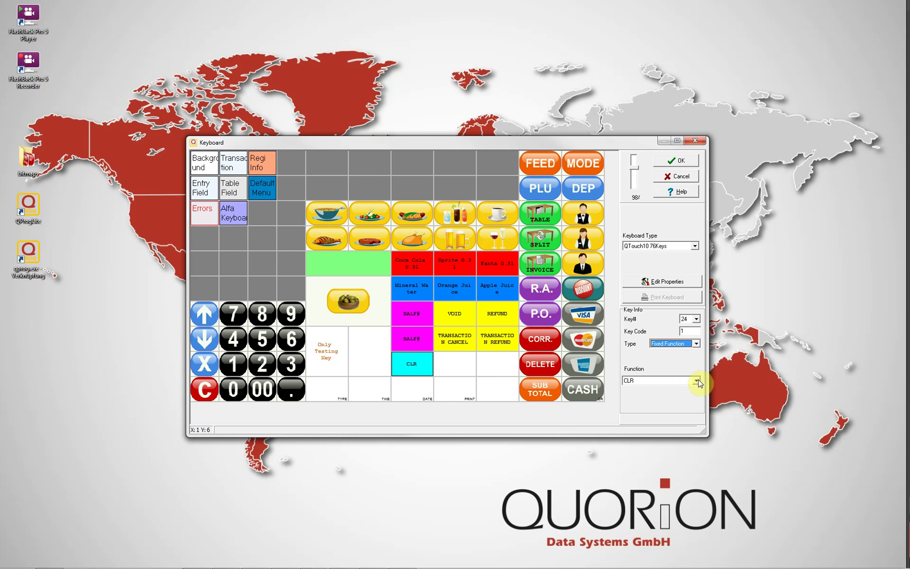
click(687, 380)
drag(697, 398, 697, 403)
scroll(668, 424, down, 2)
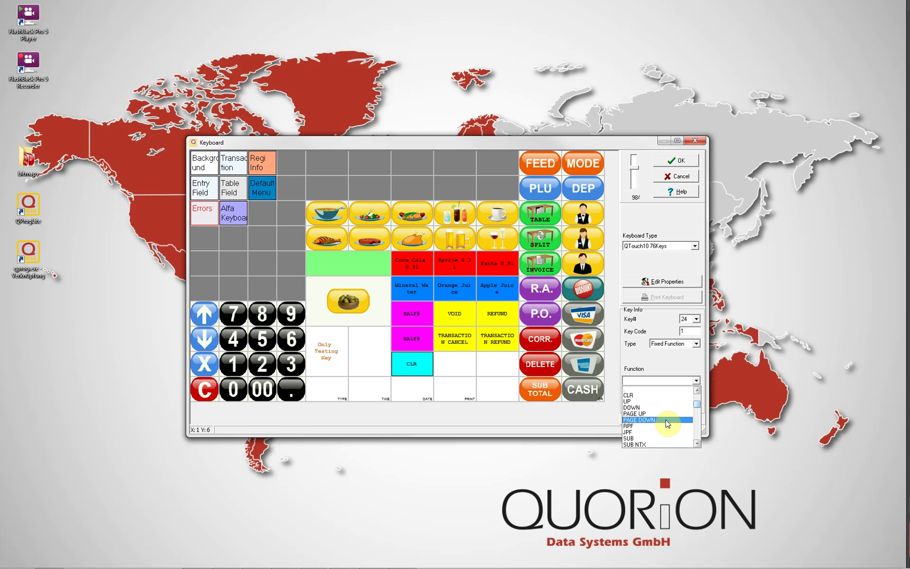
scroll(668, 425, down, 2)
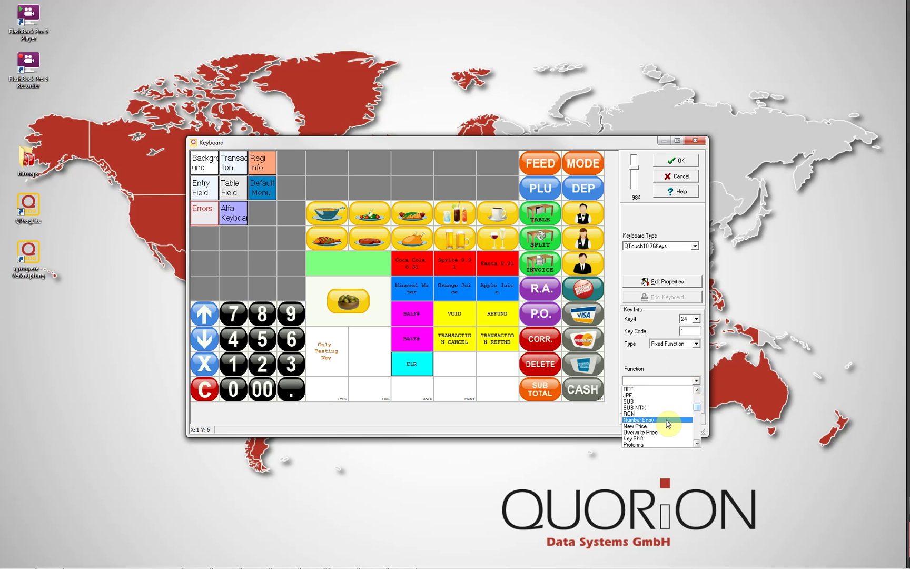
scroll(668, 425, down, 2)
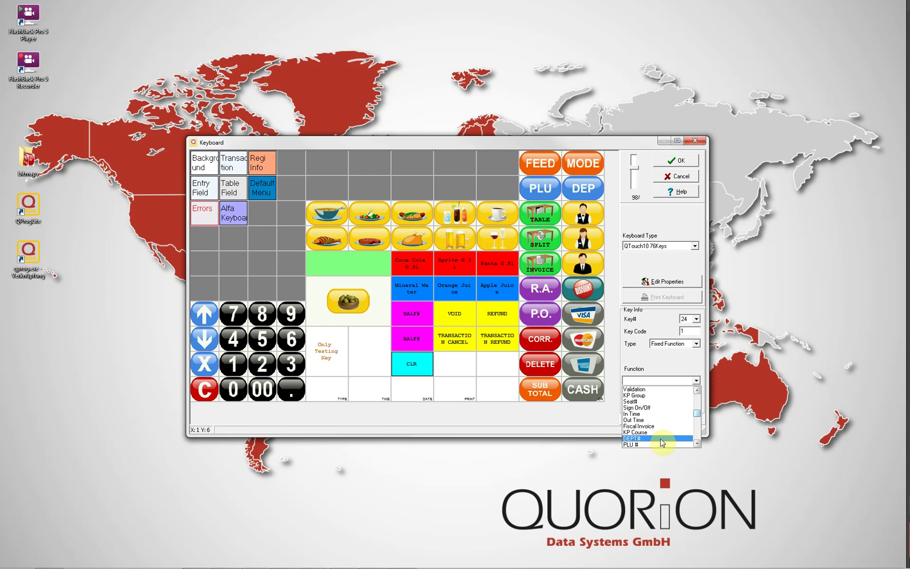
scroll(664, 426, down, 2)
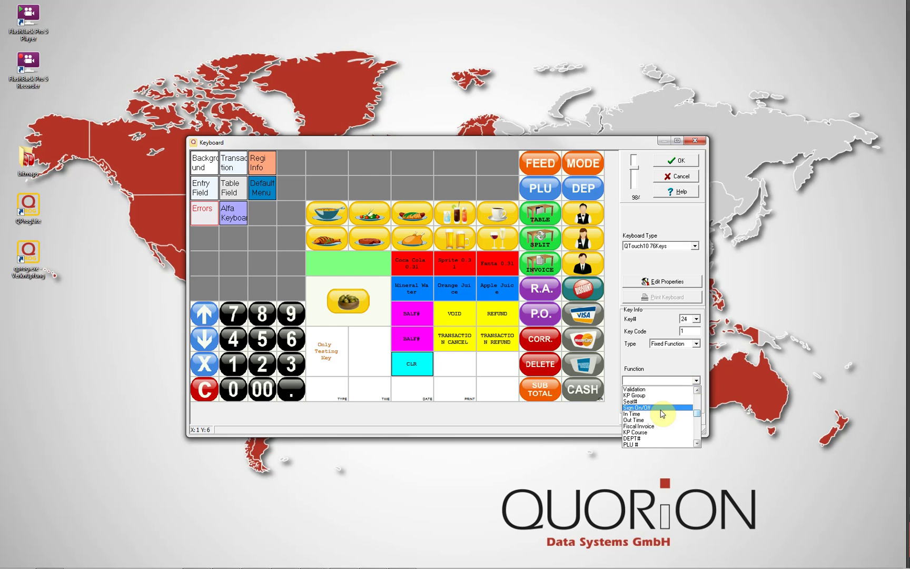
click(448, 374)
click(637, 284)
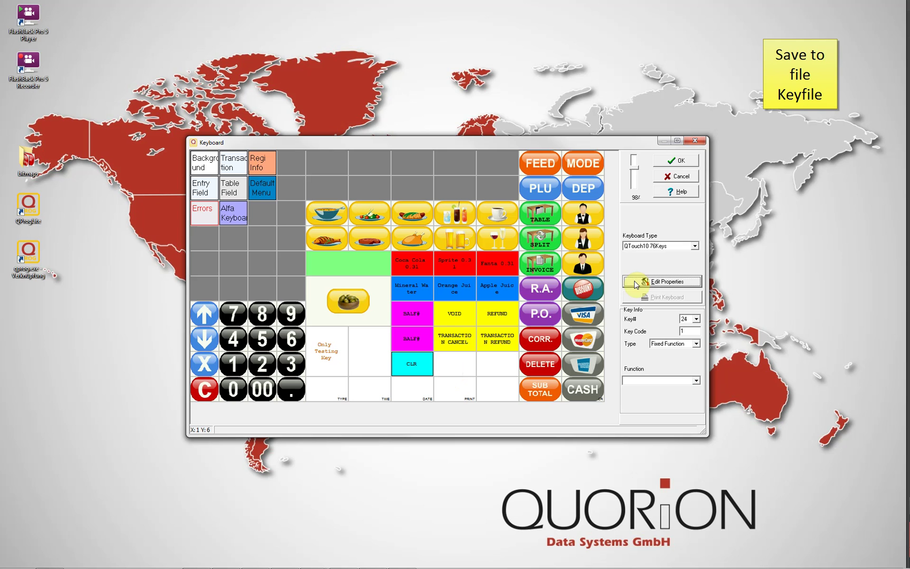
Use Save to KeyFile to store the layout as KeyboardQT10.qkb2 in TutorialKeyboard
click(635, 284)
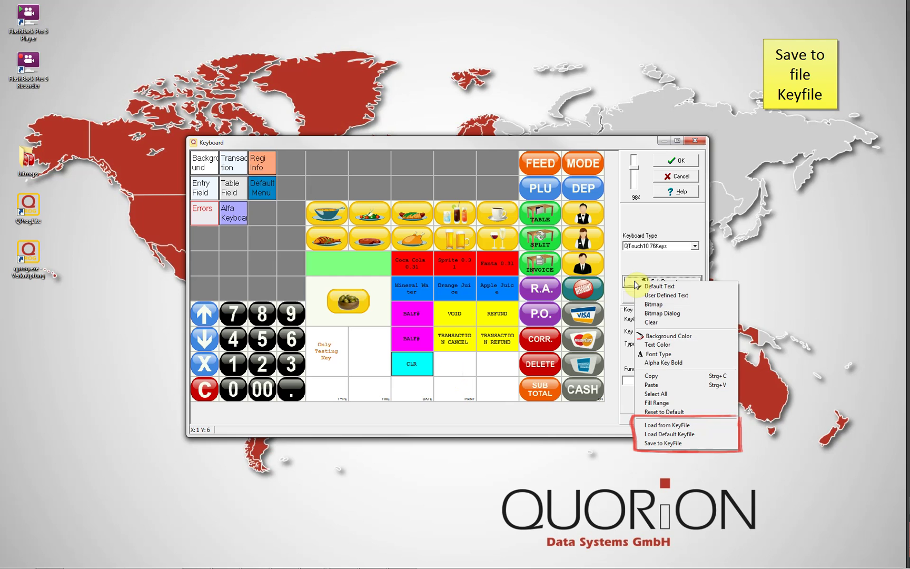
click(668, 444)
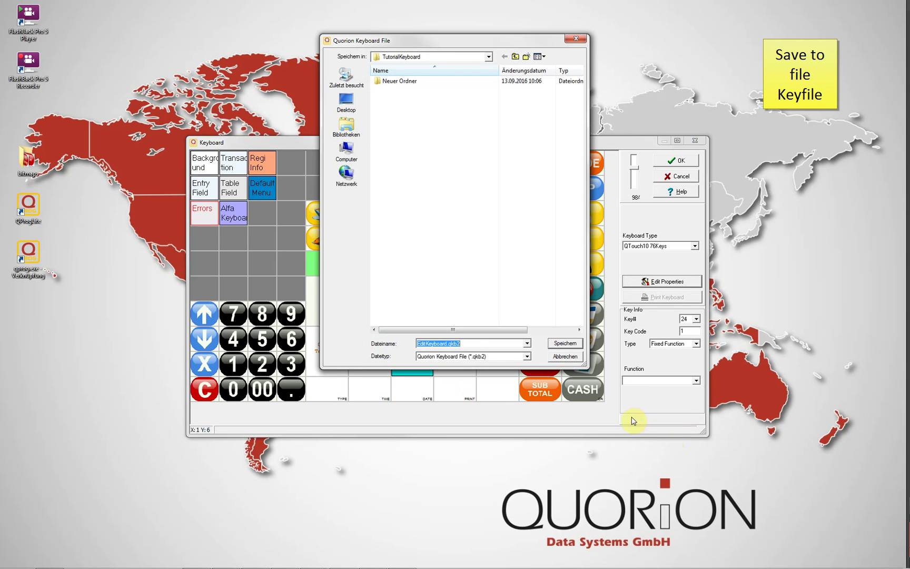
click(447, 344)
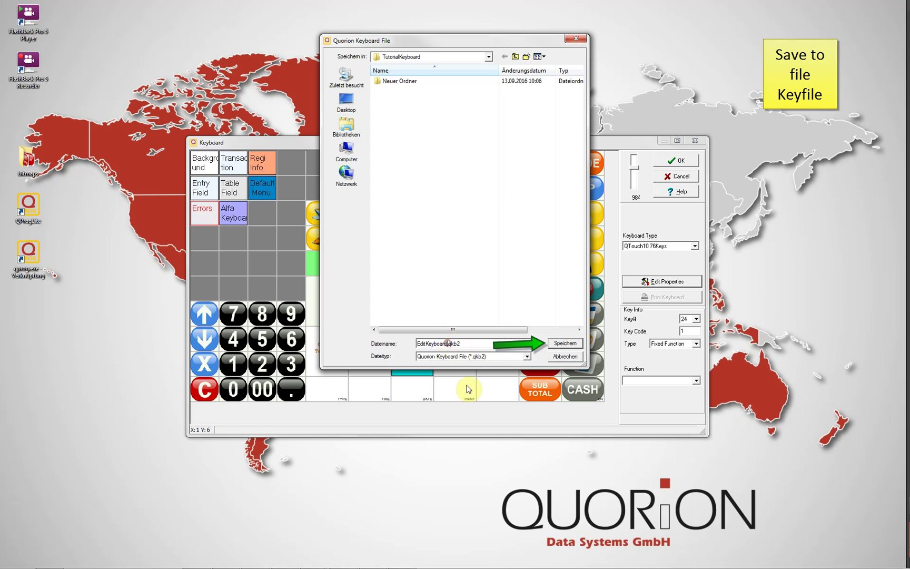
key(shift+Home)
text(Ke)
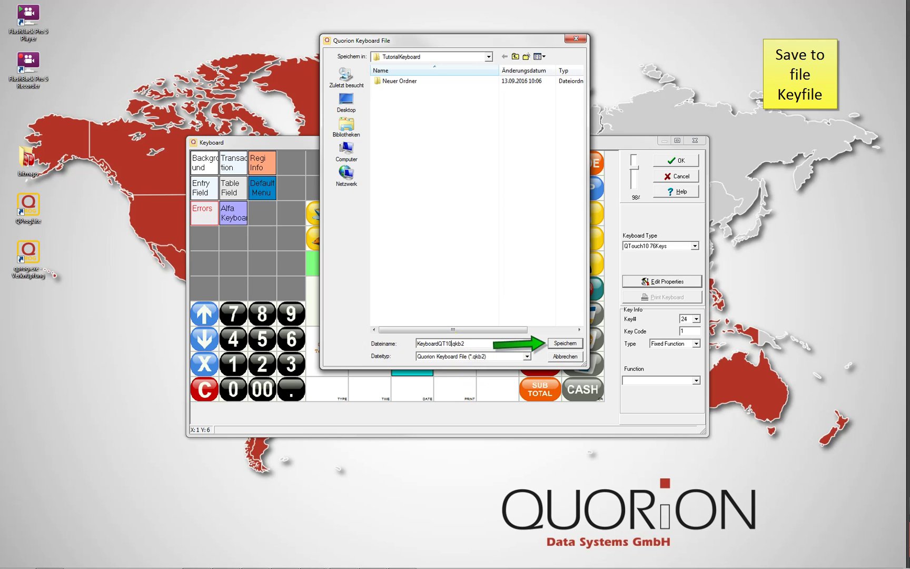
click(565, 343)
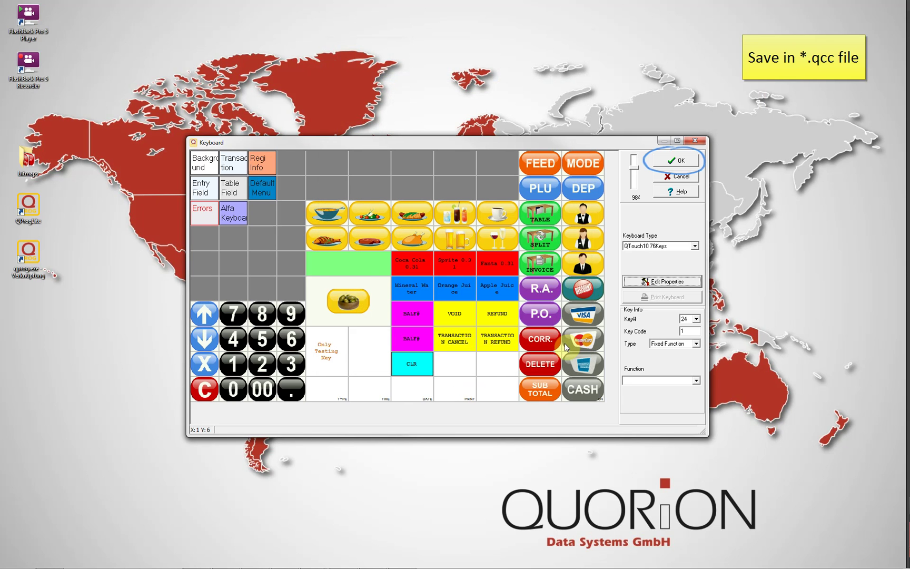
Clear every key on the layout, save the blank layout and reopen the Keyboard editor
click(688, 164)
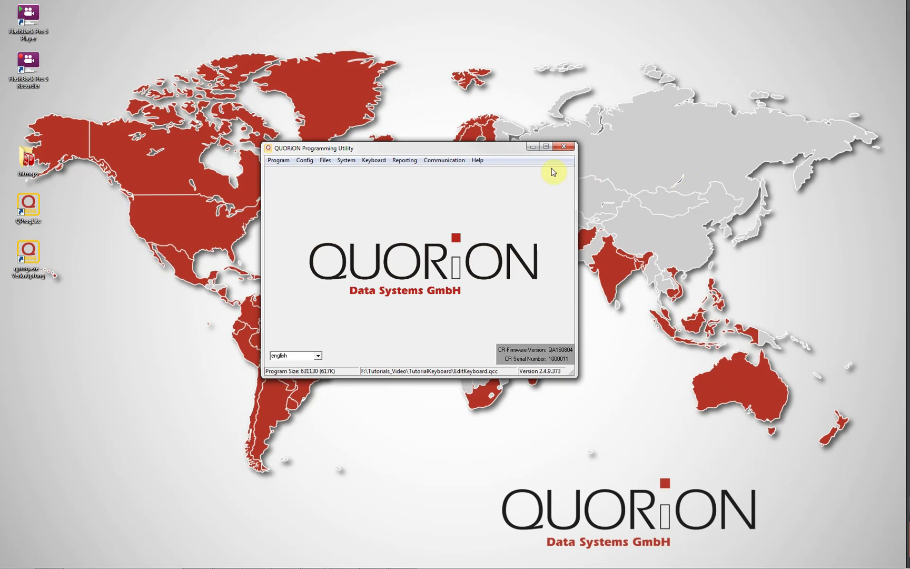
click(379, 160)
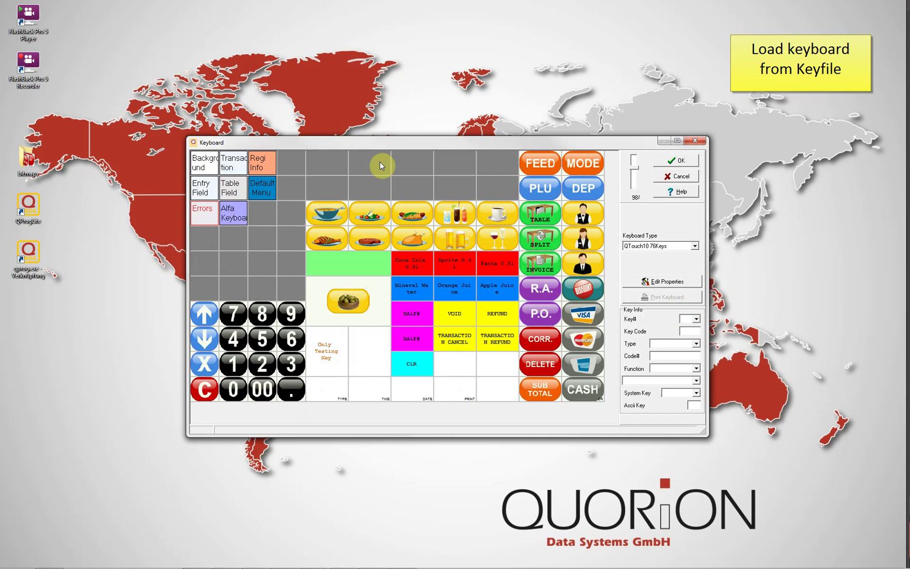
drag(598, 398, 209, 161)
right_click(383, 254)
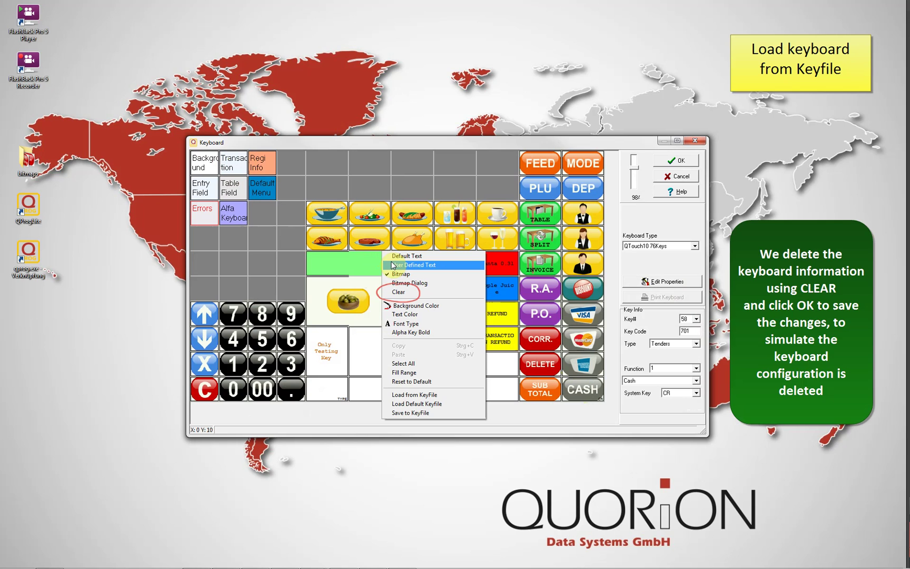
click(403, 293)
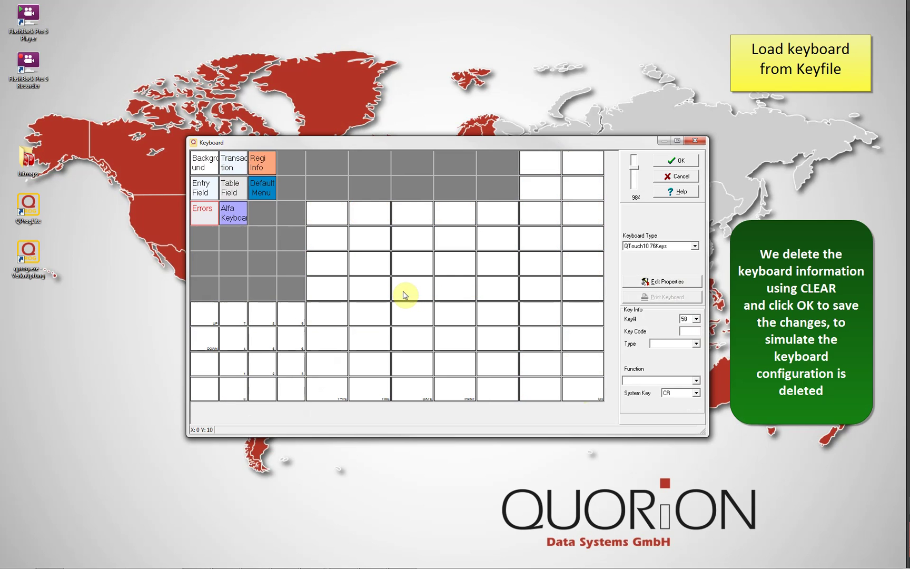
click(679, 163)
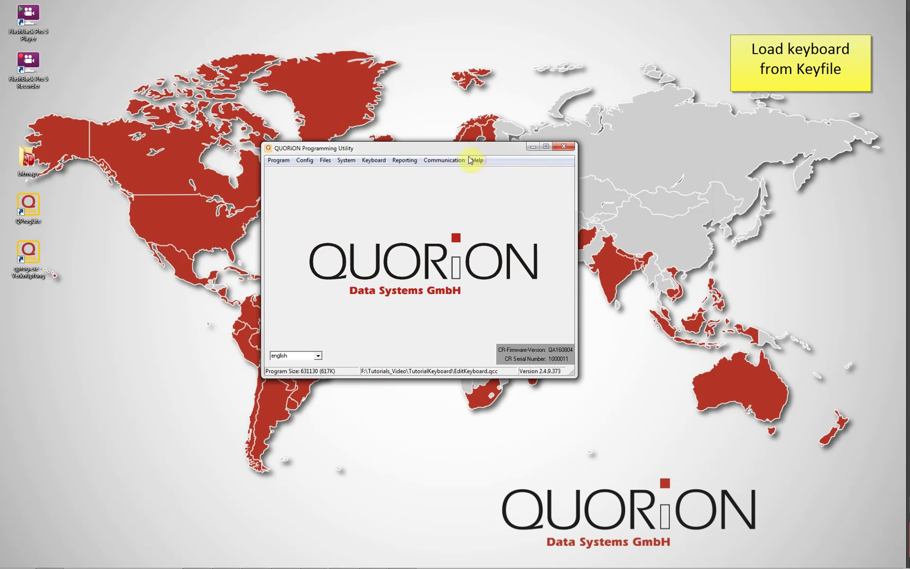
click(377, 161)
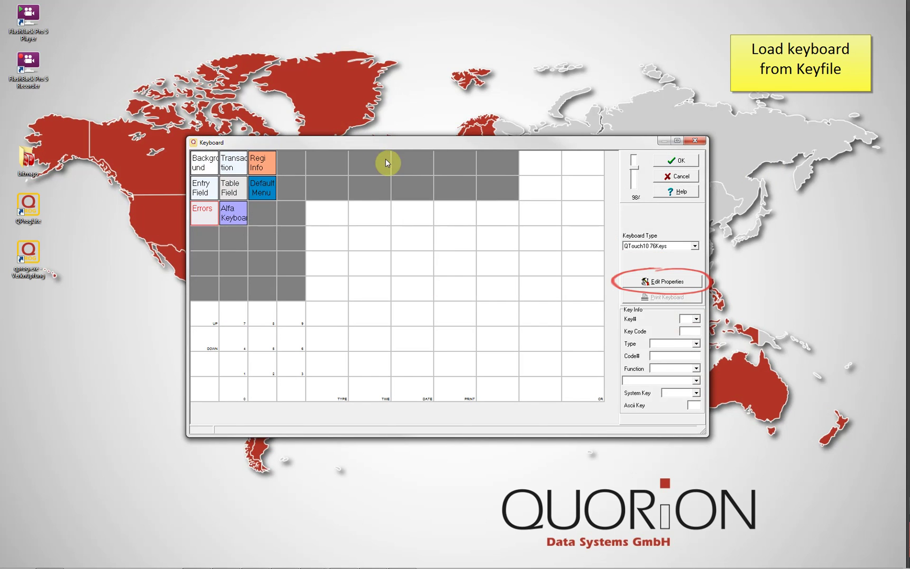
Load KeyboardQT10.qkb2 from KeyFile, check the restored BEER key, and save the layout
click(645, 280)
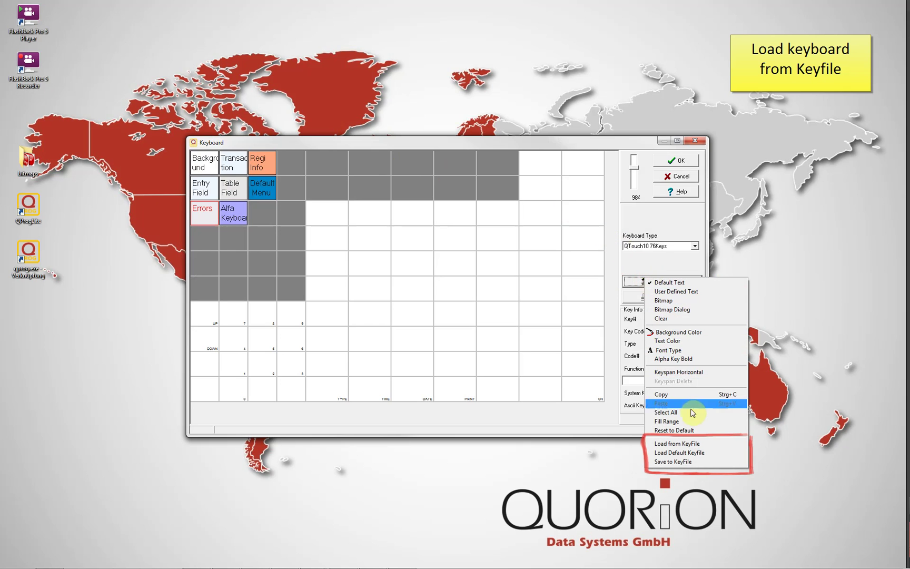
click(700, 444)
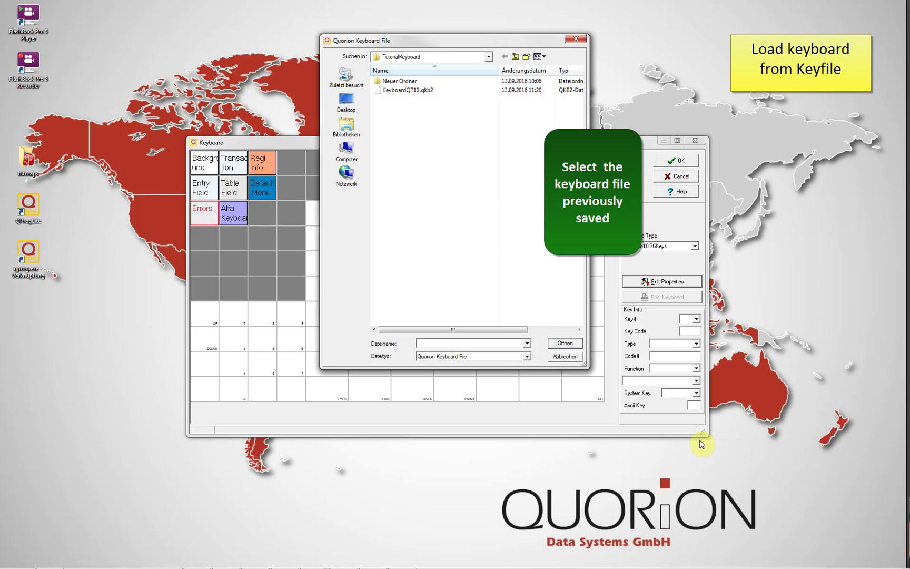
double_click(426, 92)
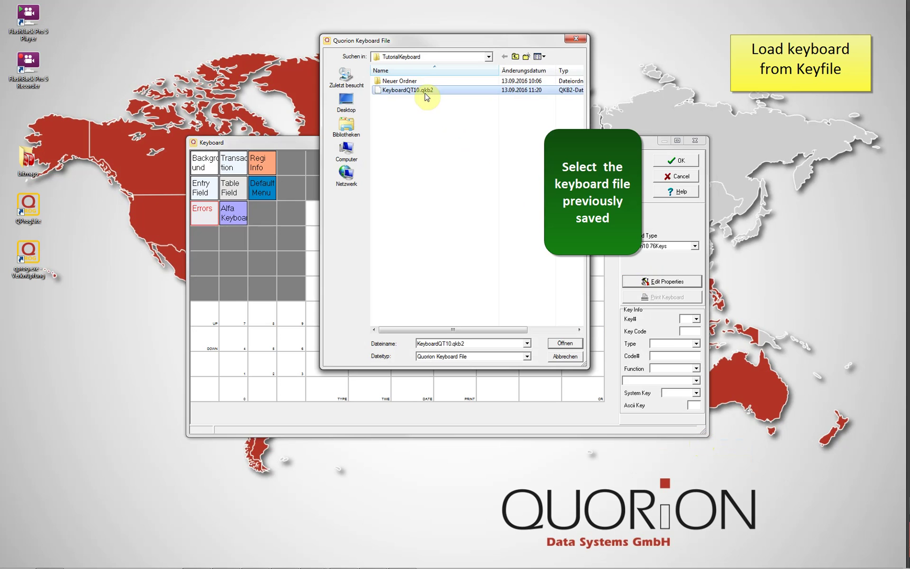
click(449, 242)
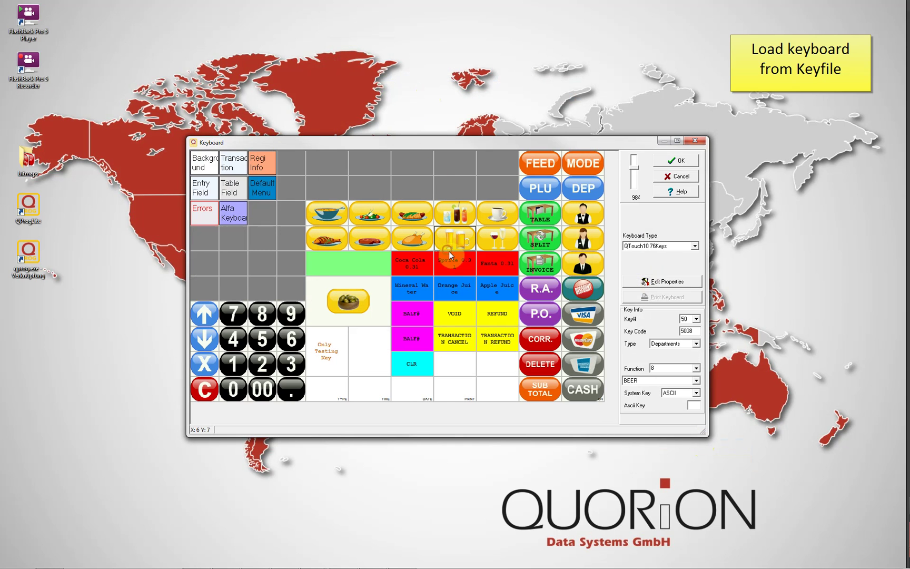
click(671, 163)
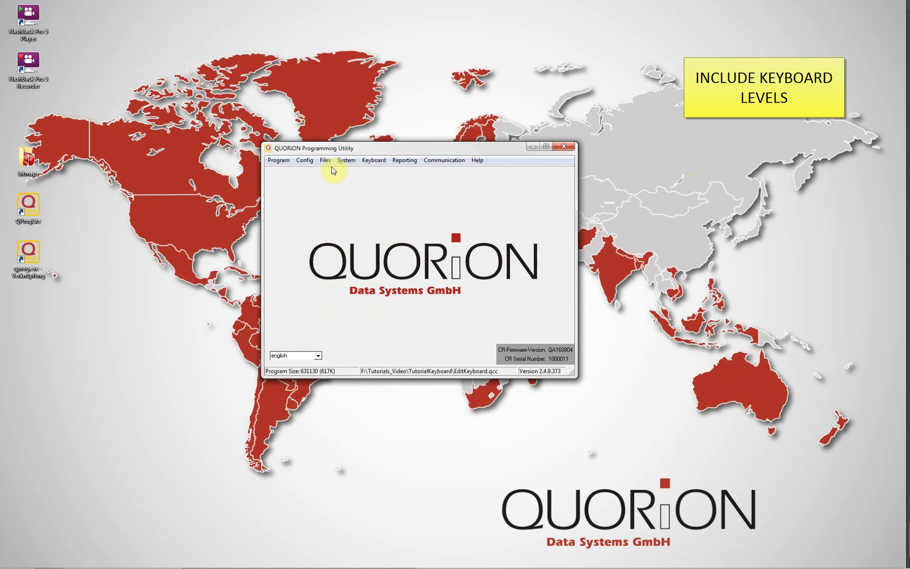
Set Keyboard Levels records to 2 in the Application Configuration and apply it
click(304, 161)
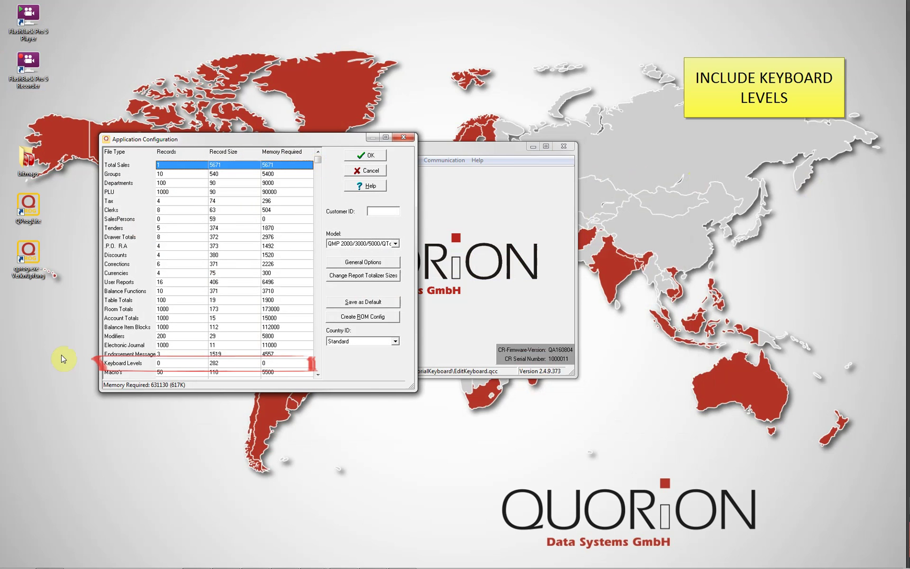
double_click(160, 364)
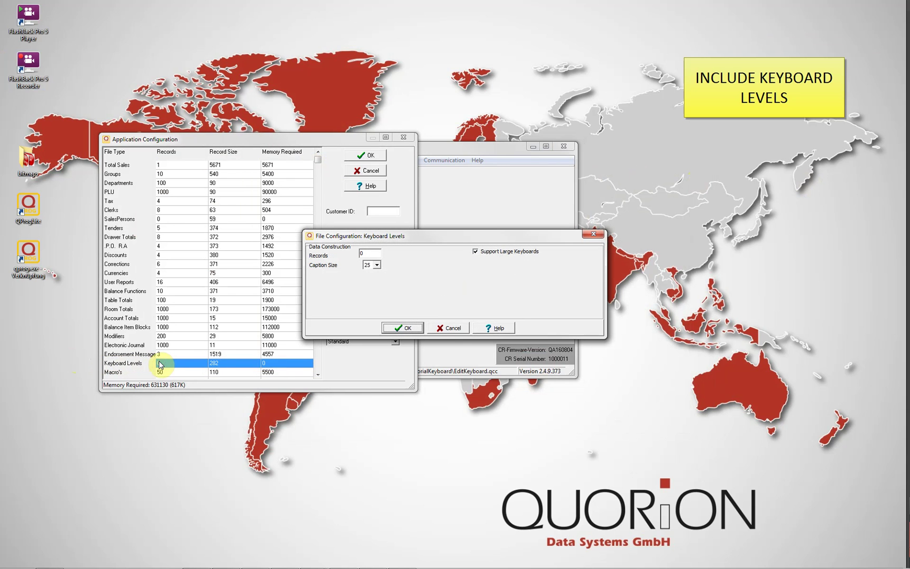
double_click(366, 253)
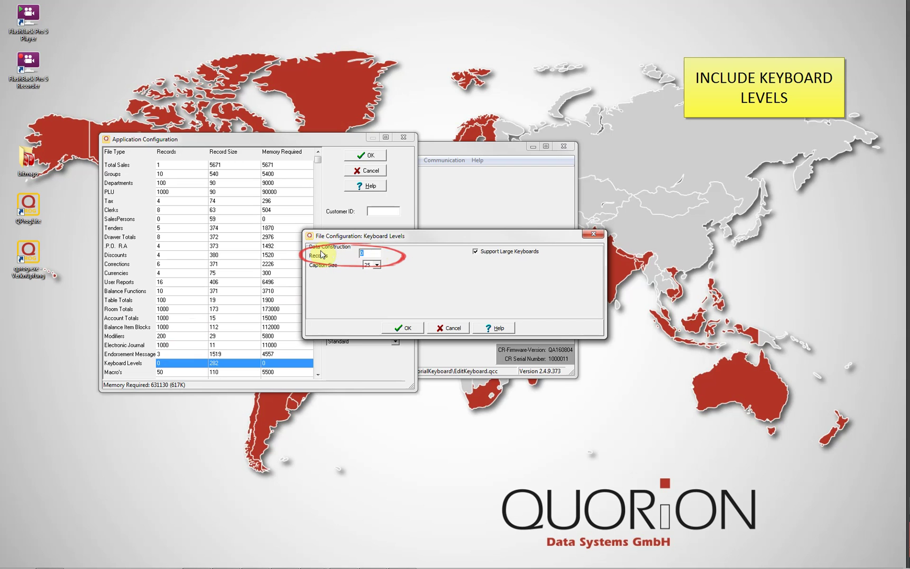
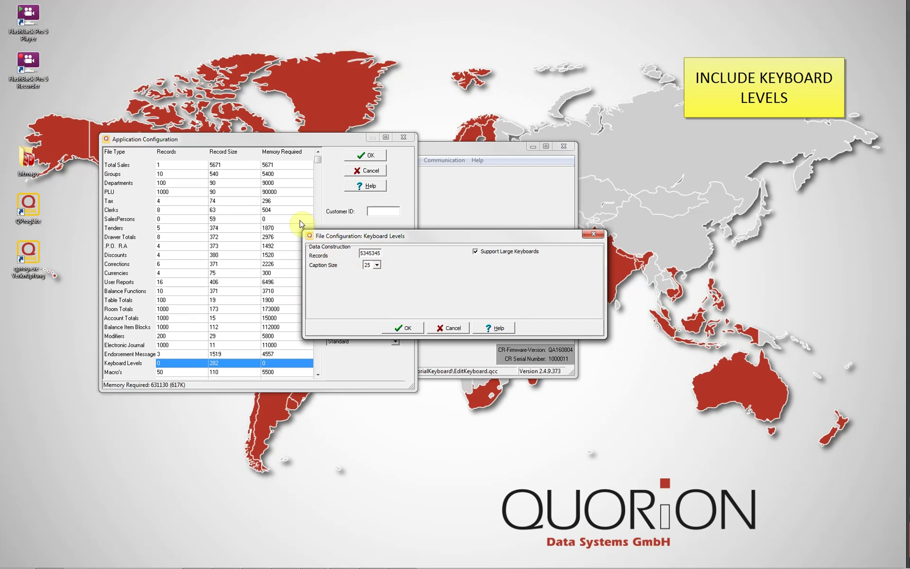
key(Return)
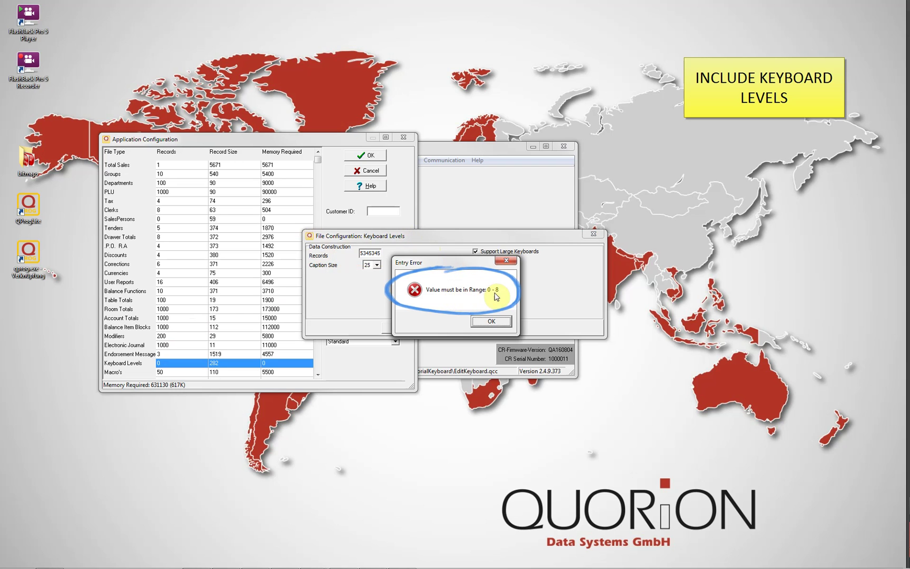
key(Return)
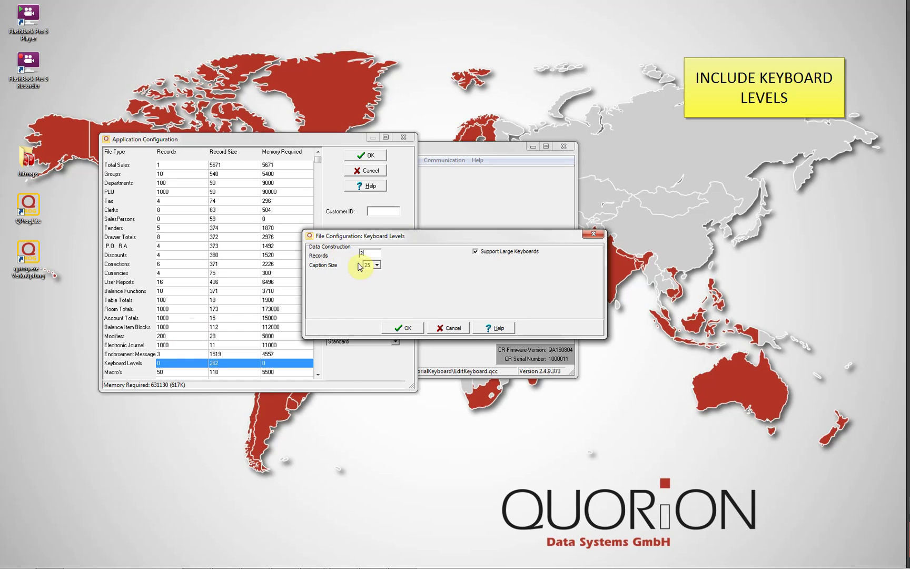
click(407, 328)
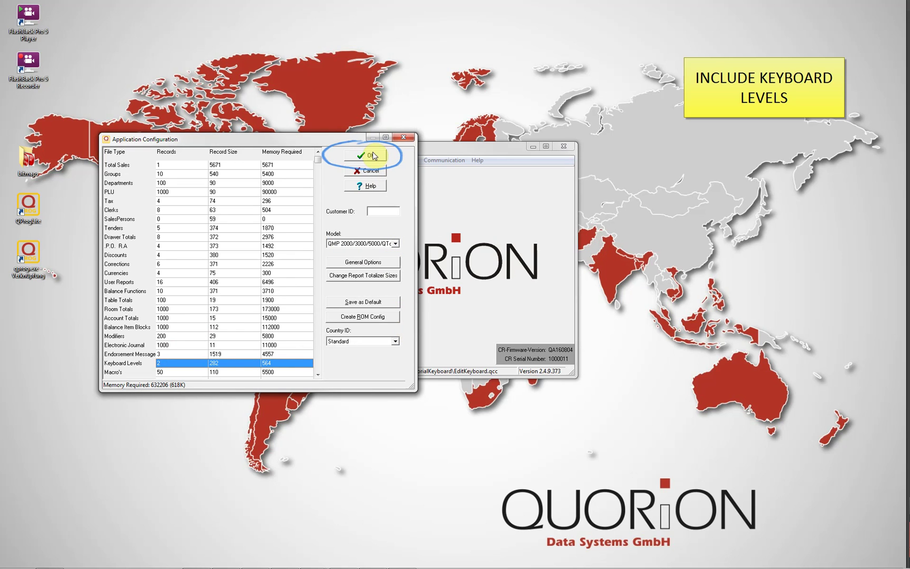
click(369, 156)
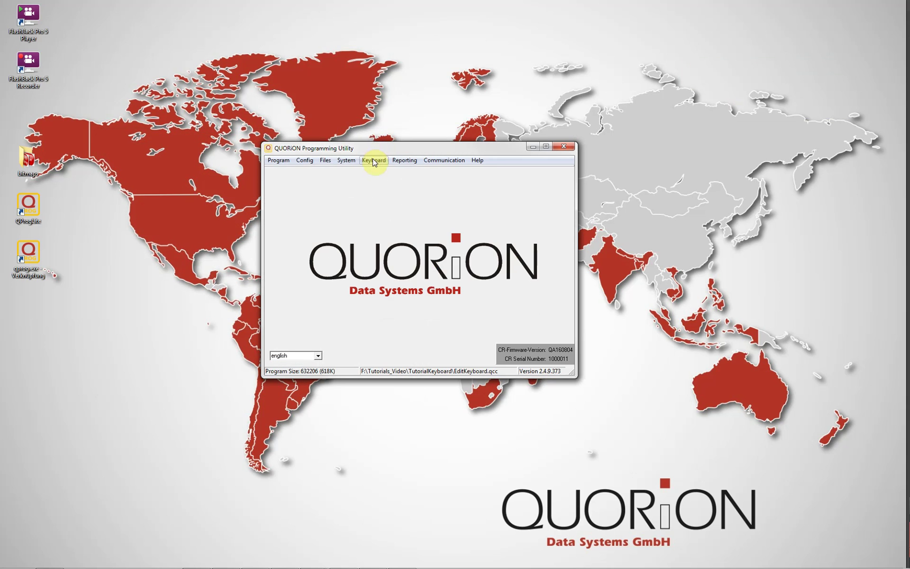
Open the Keyboard editor and select level 2 in the Keyboard combo box to show Keyboard2
click(373, 162)
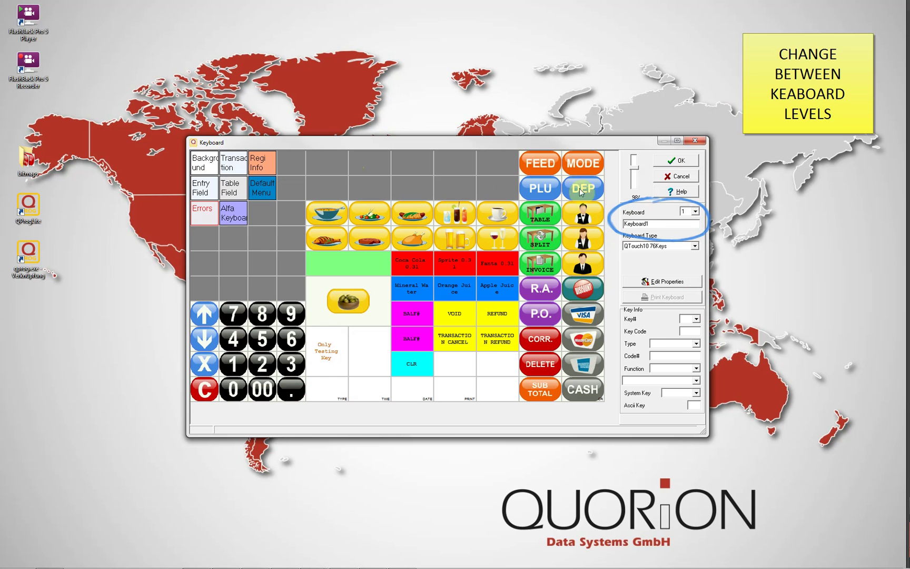
click(688, 212)
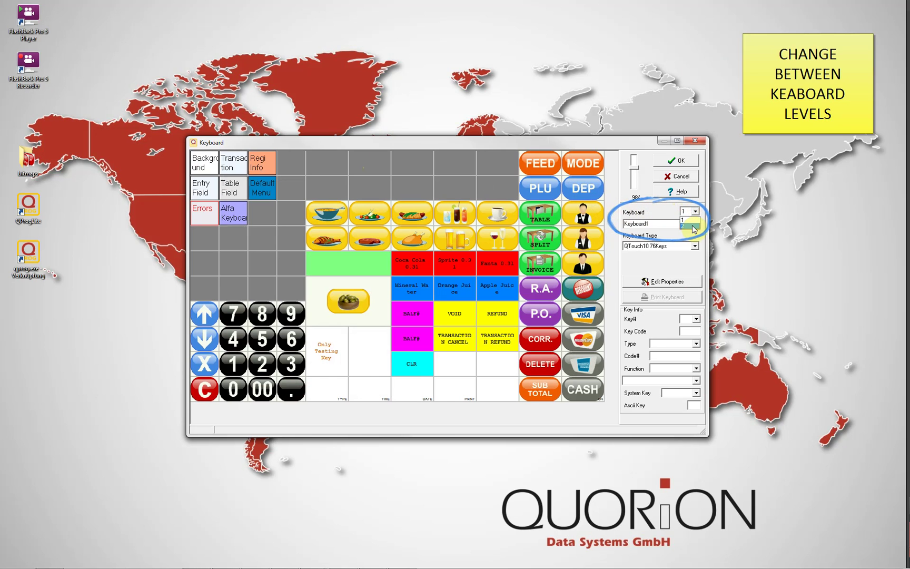
click(693, 226)
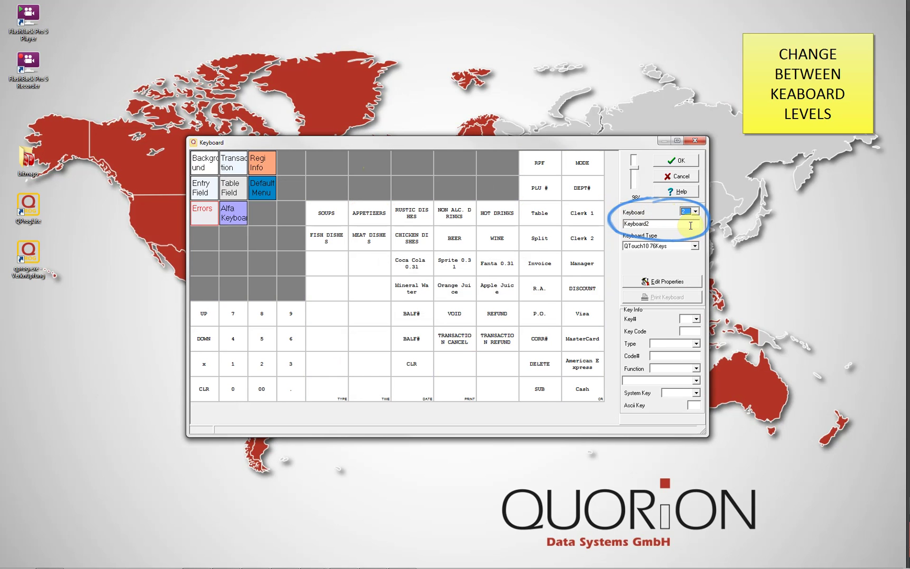
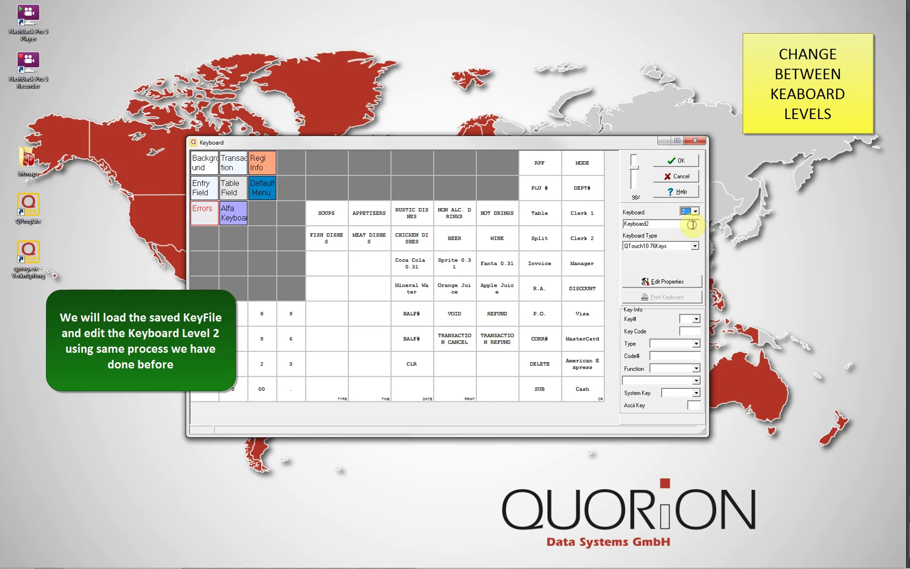
Load the KeyboardQT10.qkb2 keyfile into the key grid
click(646, 280)
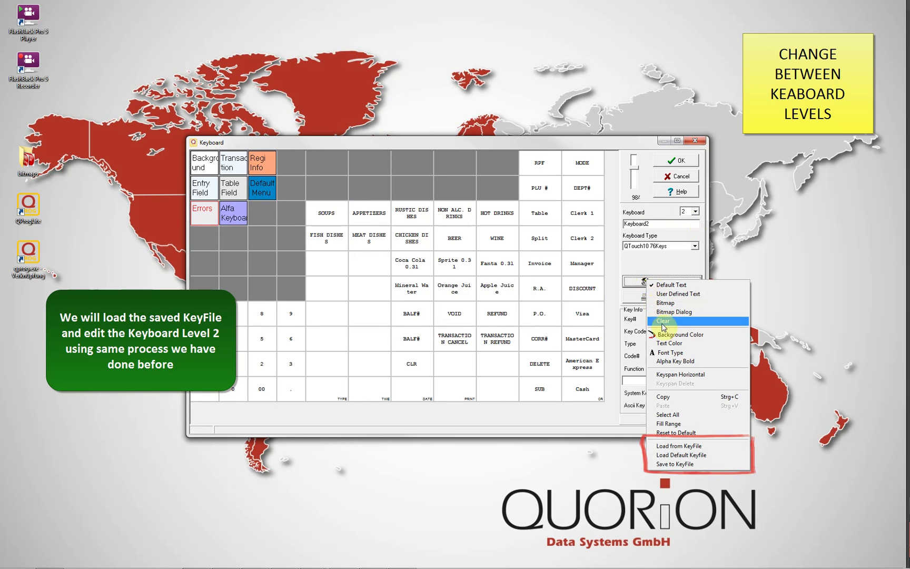
click(686, 445)
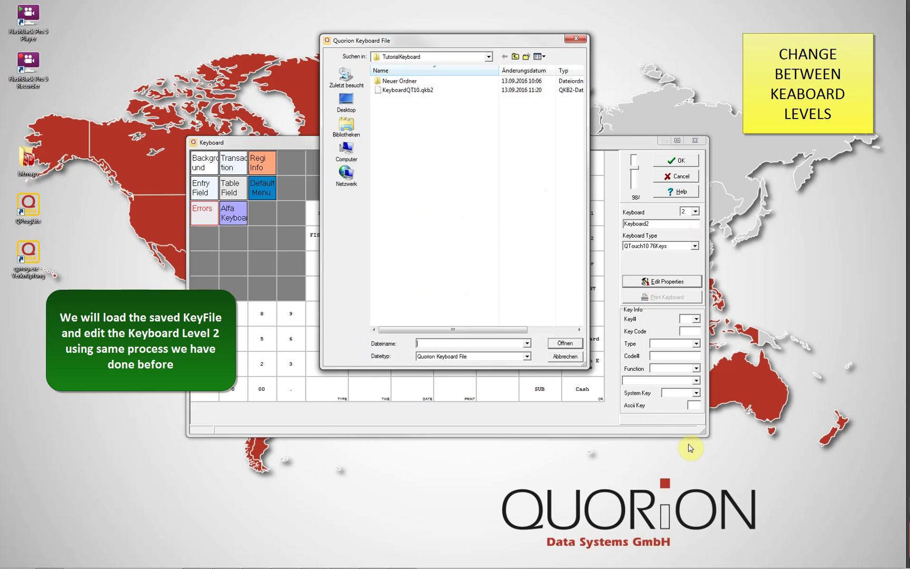
click(421, 91)
double_click(420, 92)
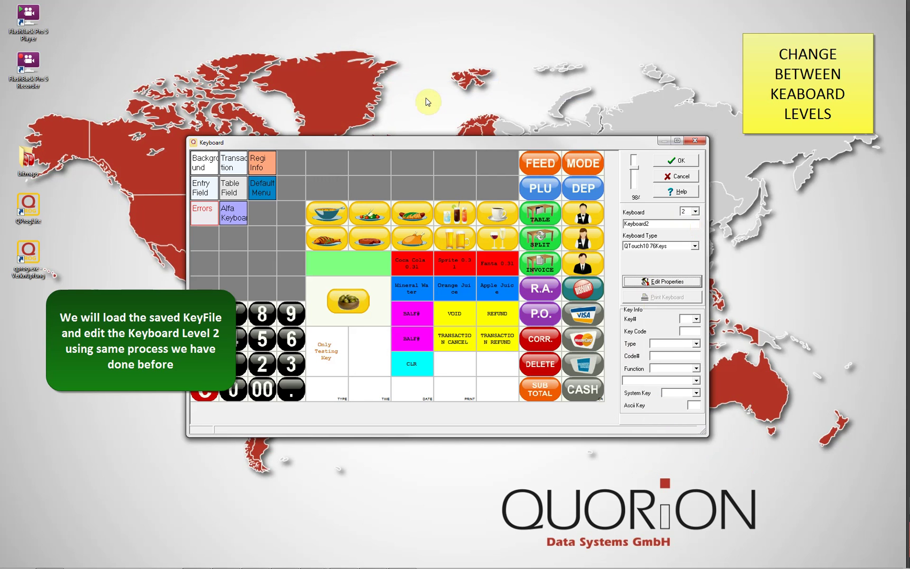
Switch the view to keyboard level 1 and back to level 2, then select the middle product keys
click(696, 212)
click(694, 221)
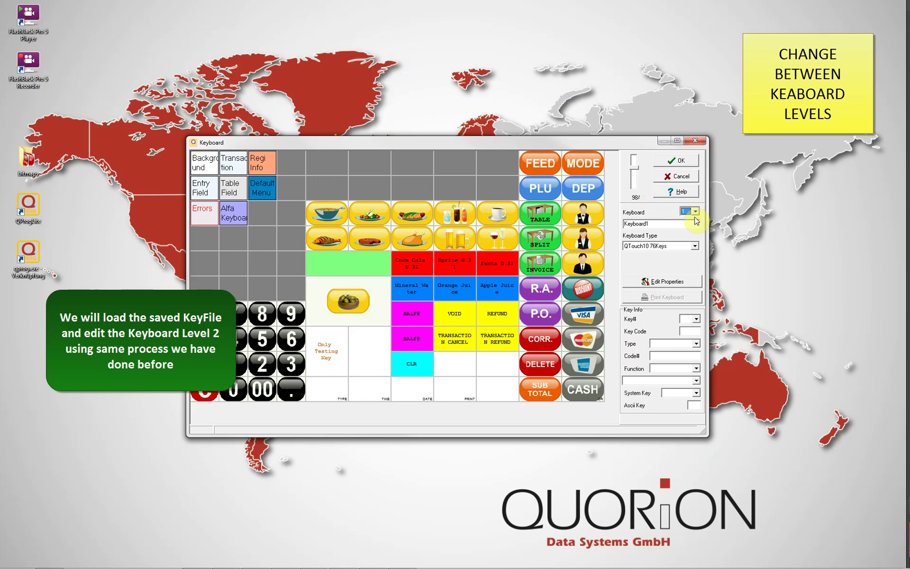
click(696, 212)
click(694, 226)
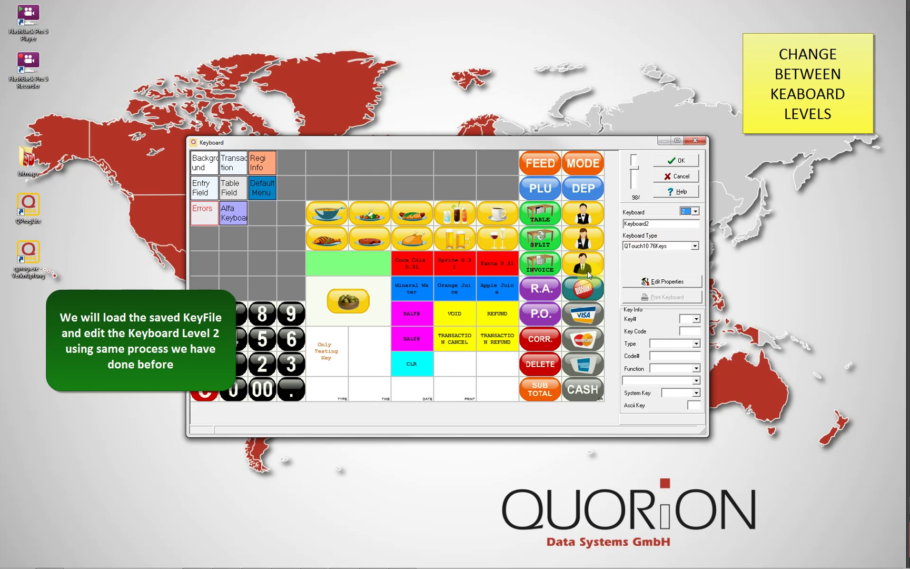
drag(332, 265, 484, 391)
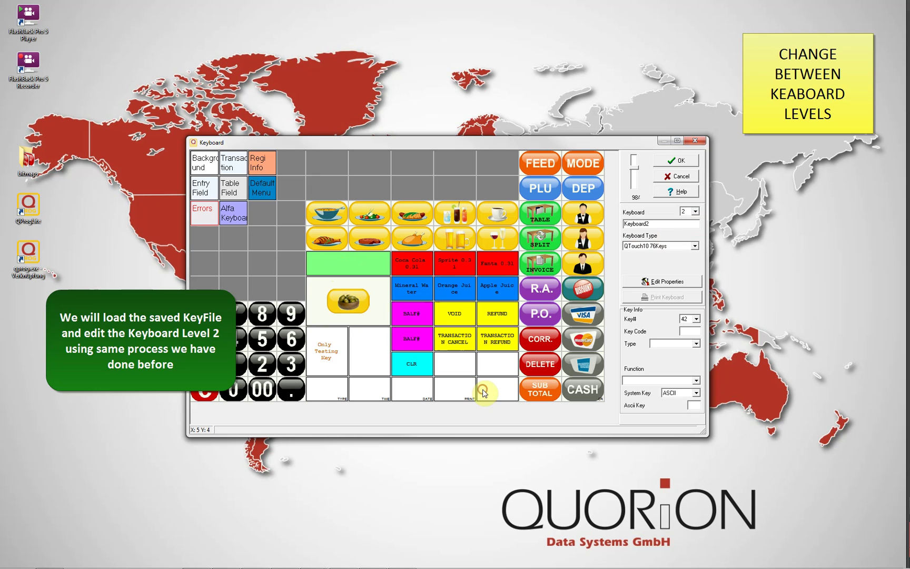
Clear the selected block of middle keys on level 2
right_click(484, 391)
click(495, 430)
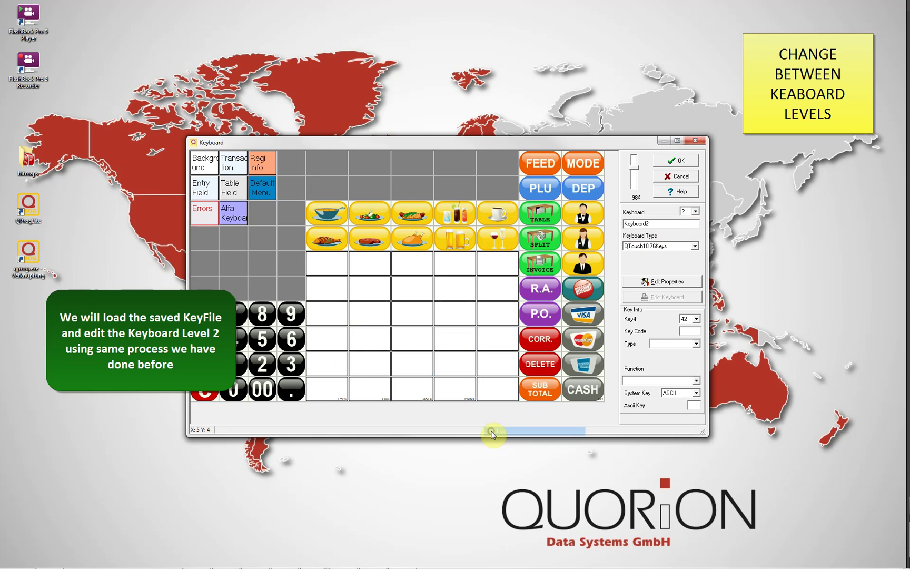
click(484, 393)
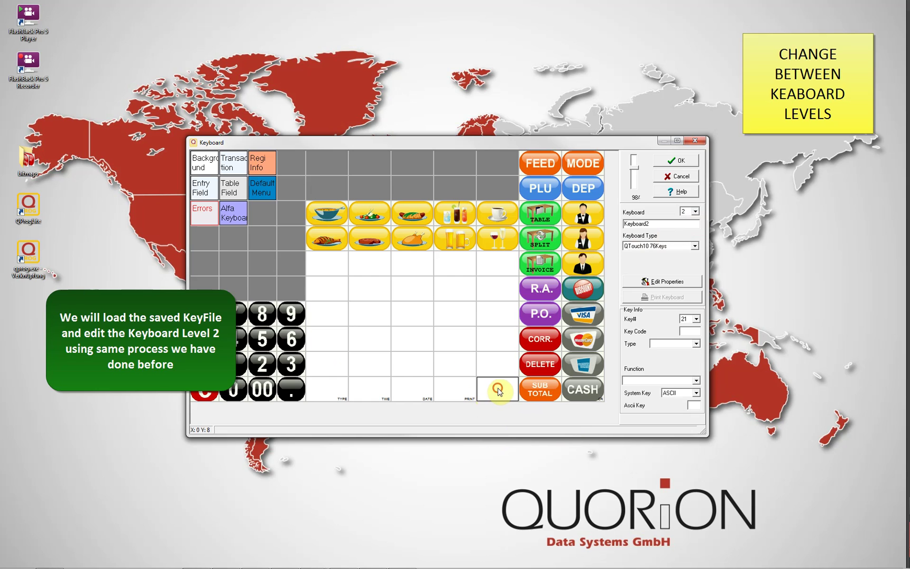
Clear the R.A.-to-CASH keys, accept the changes and reopen the keyboard editor on level 1
drag(589, 390, 595, 301)
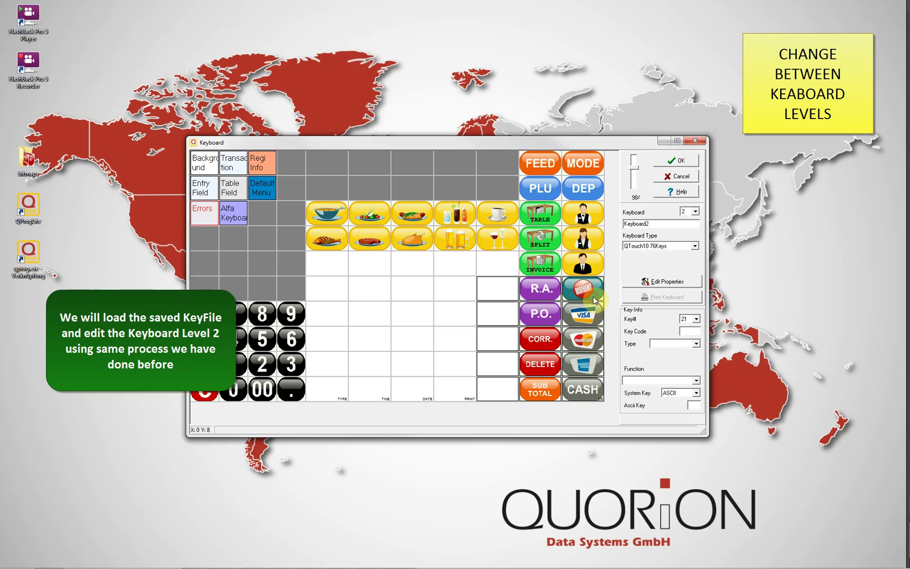
right_click(590, 297)
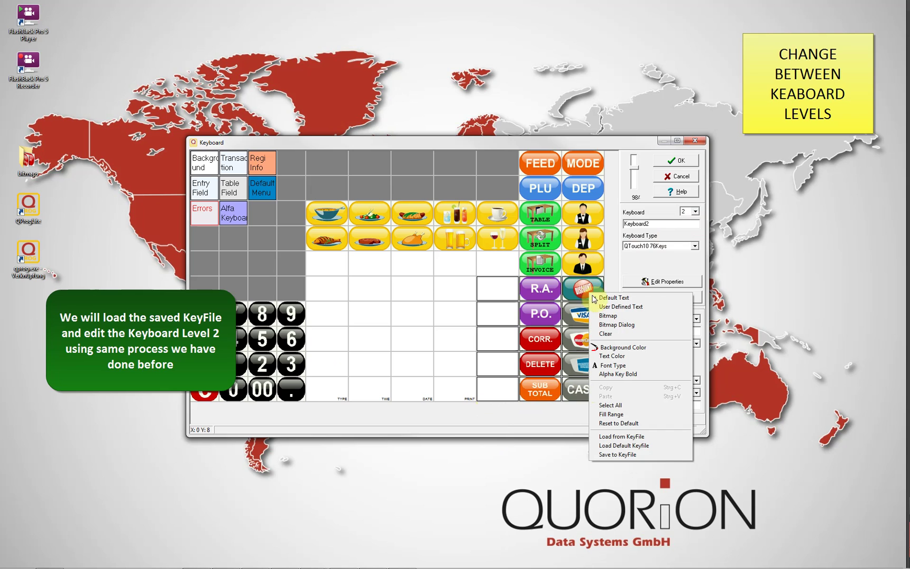
click(605, 334)
click(533, 315)
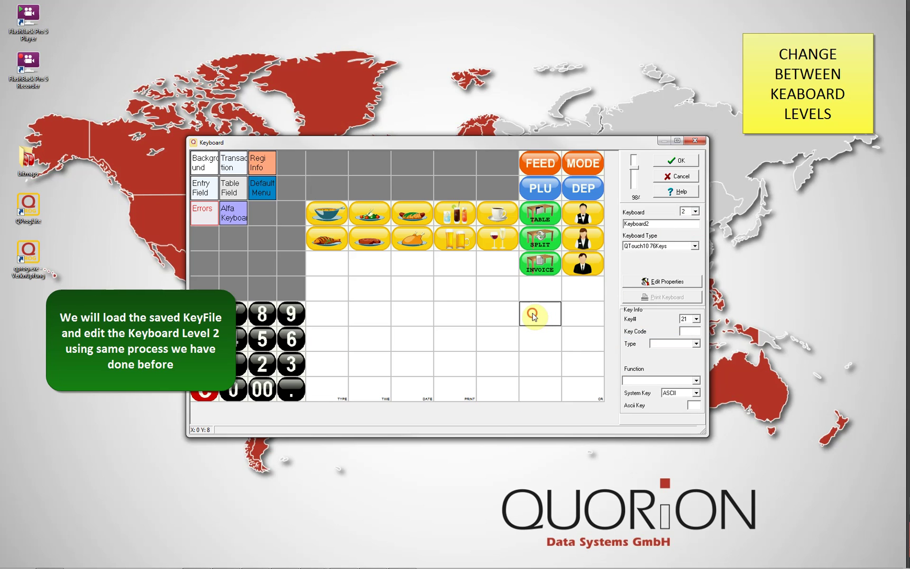
click(671, 166)
click(373, 164)
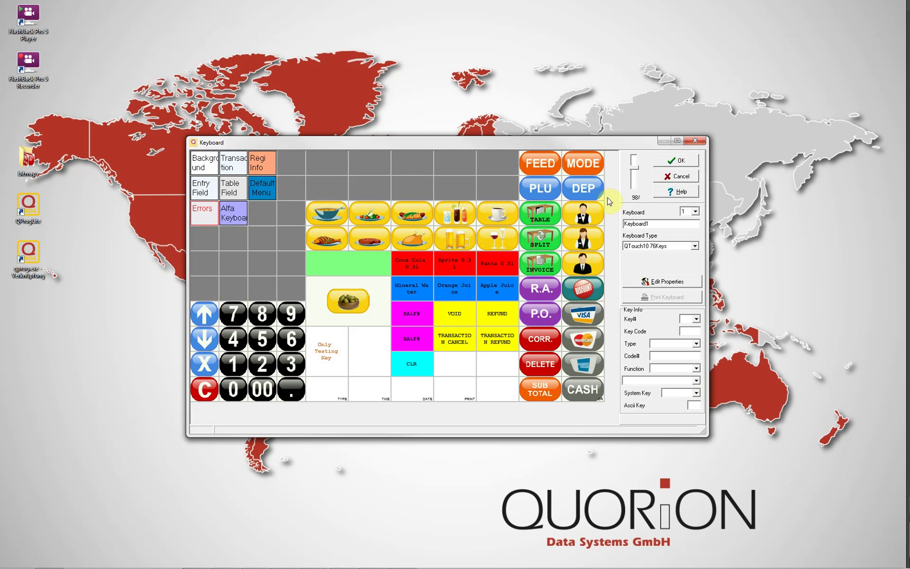
Make the blank key right of CLR a Fixed Function key with Keyboard Level#
click(452, 361)
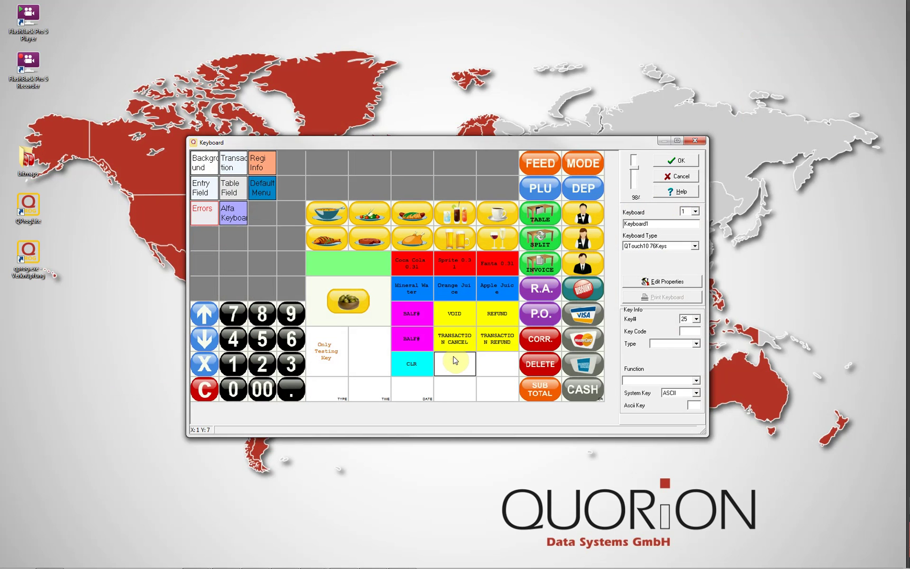
click(697, 345)
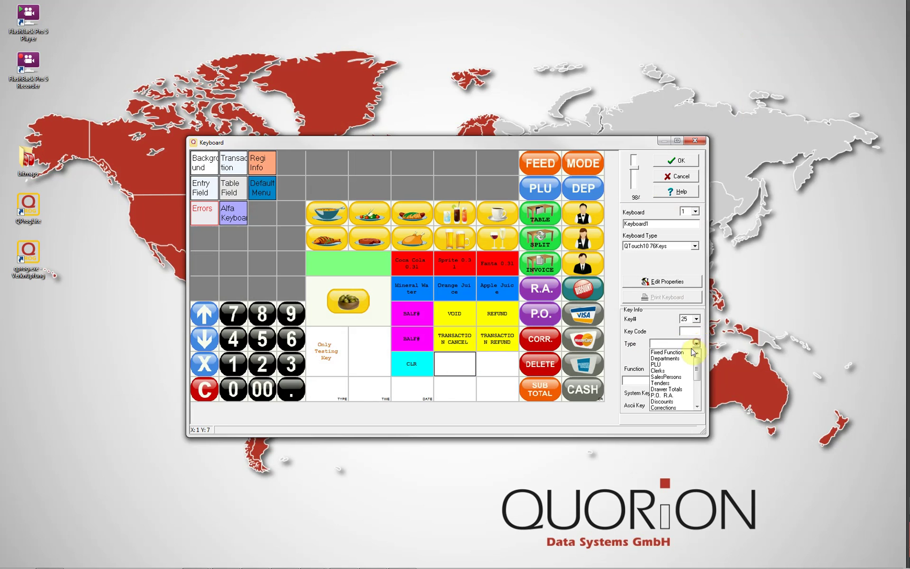
click(680, 355)
click(696, 380)
drag(696, 403, 702, 429)
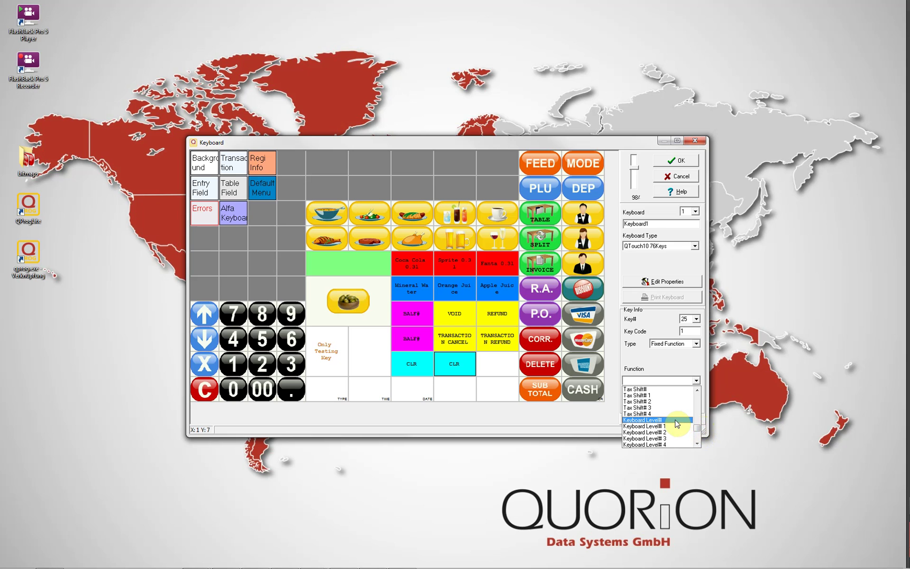
click(676, 422)
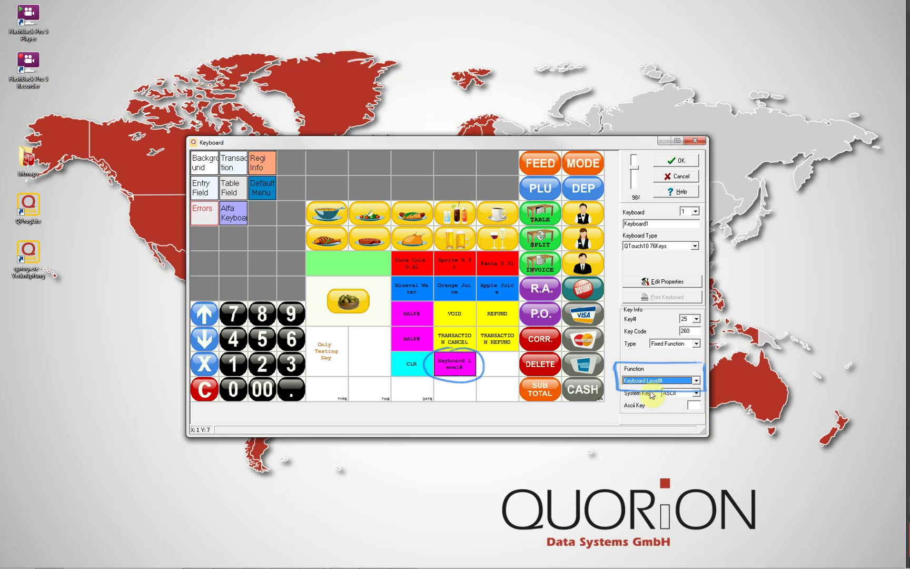
Give the next blank key code 262 to make it Keyboard2, then recheck Keyboard Level#
click(480, 369)
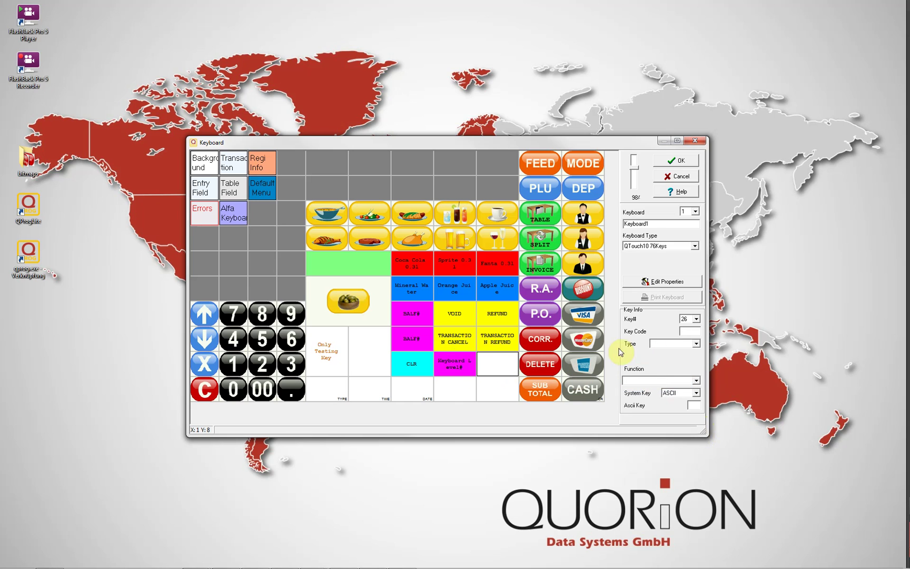
click(693, 331)
text(262)
key(Return)
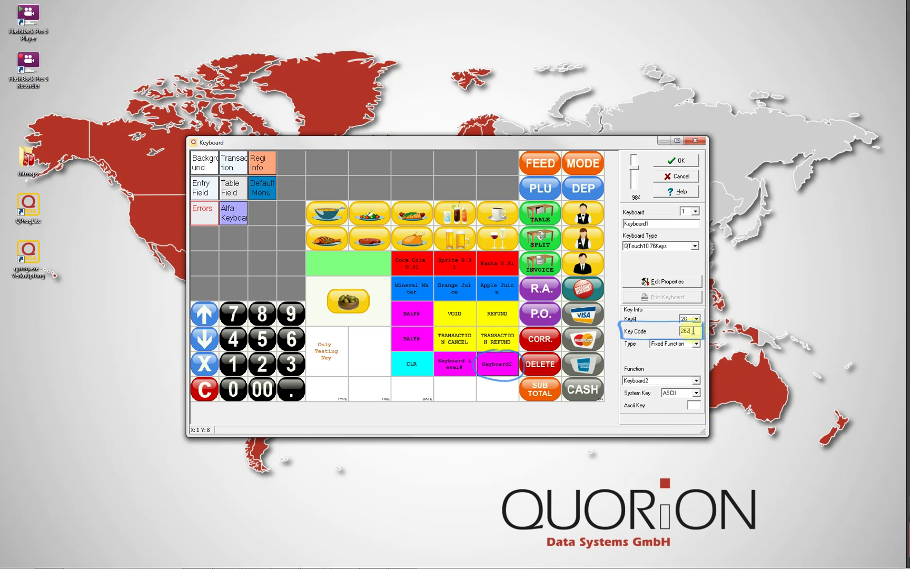
drag(456, 364, 493, 364)
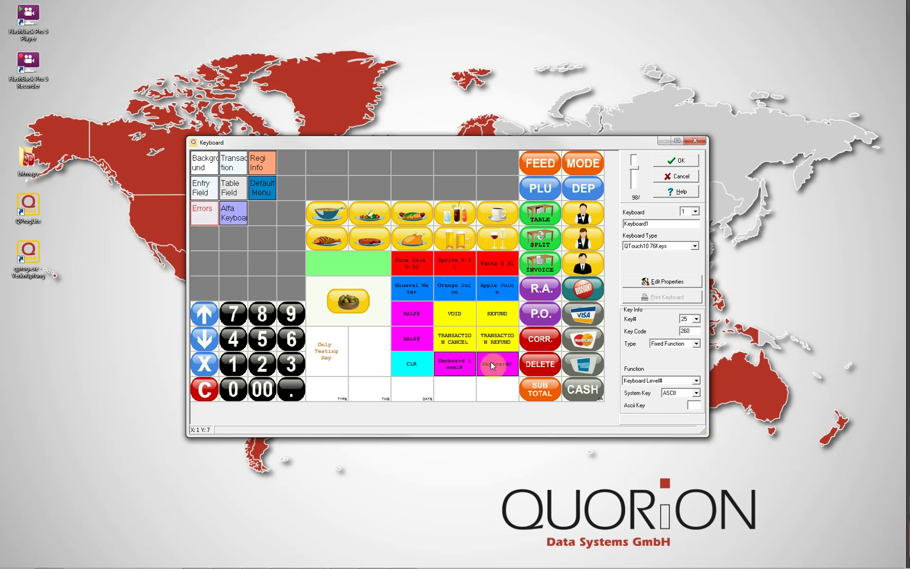
click(696, 211)
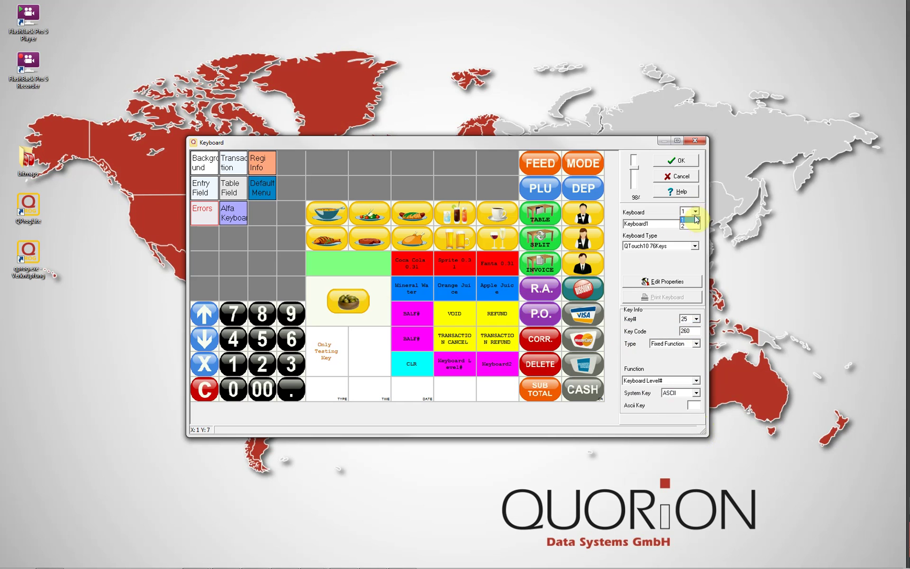
On level 2, set the key below INVOICE to code 260 (Keyboard Level#)
click(694, 226)
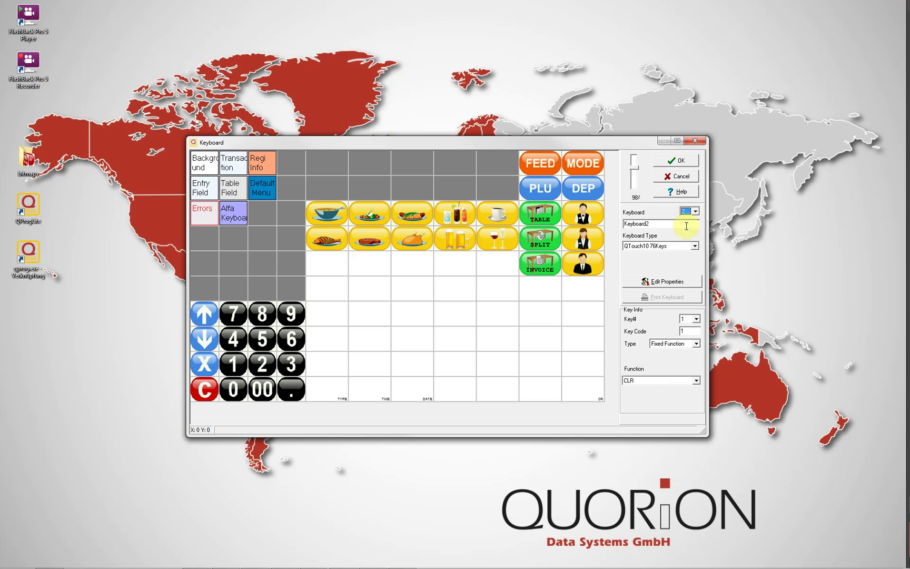
click(535, 291)
click(535, 289)
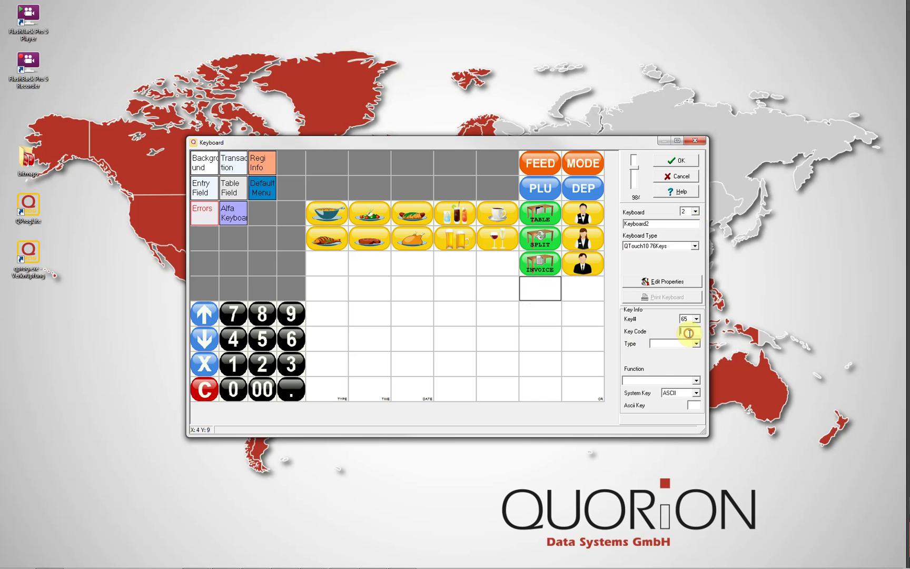
text(260)
key(Return)
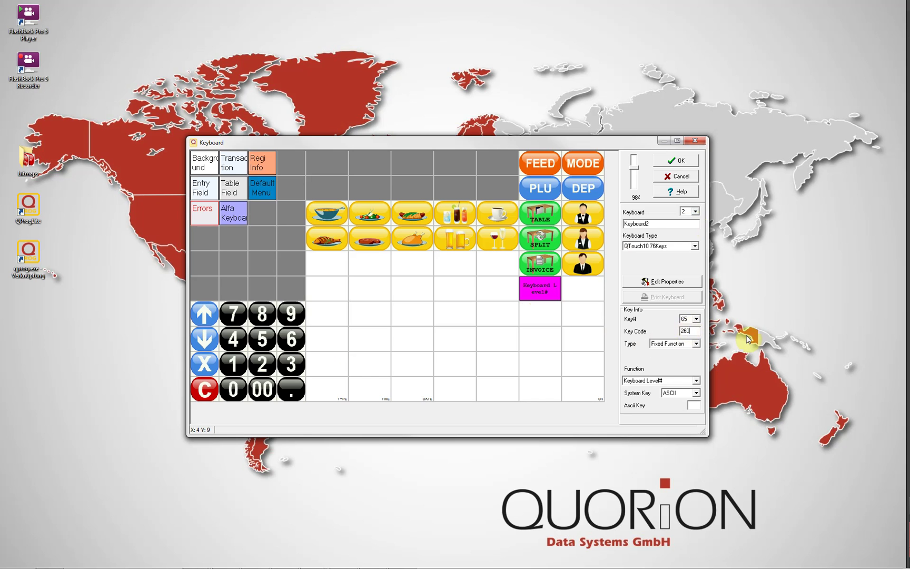
Set the key to its right to code 261, making it Keyboard1
click(589, 293)
click(691, 333)
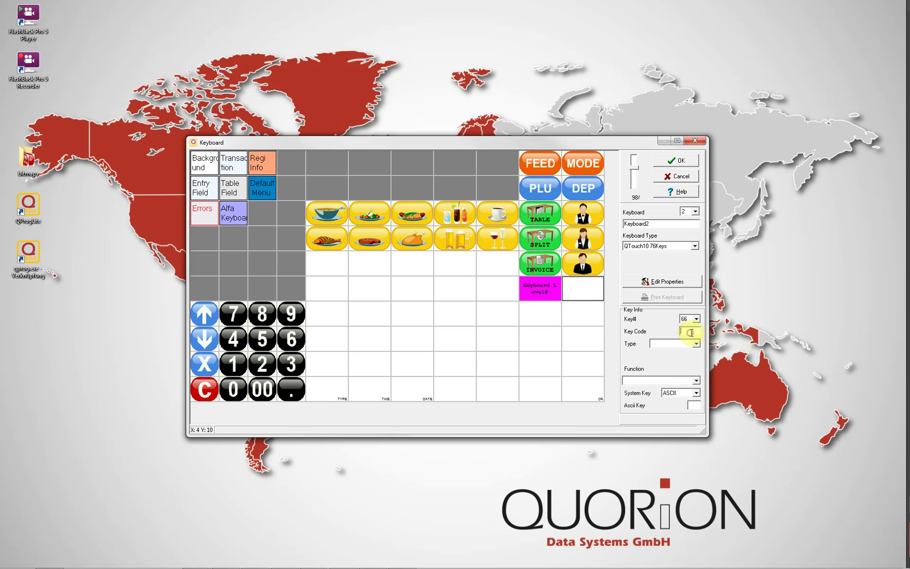
text(261)
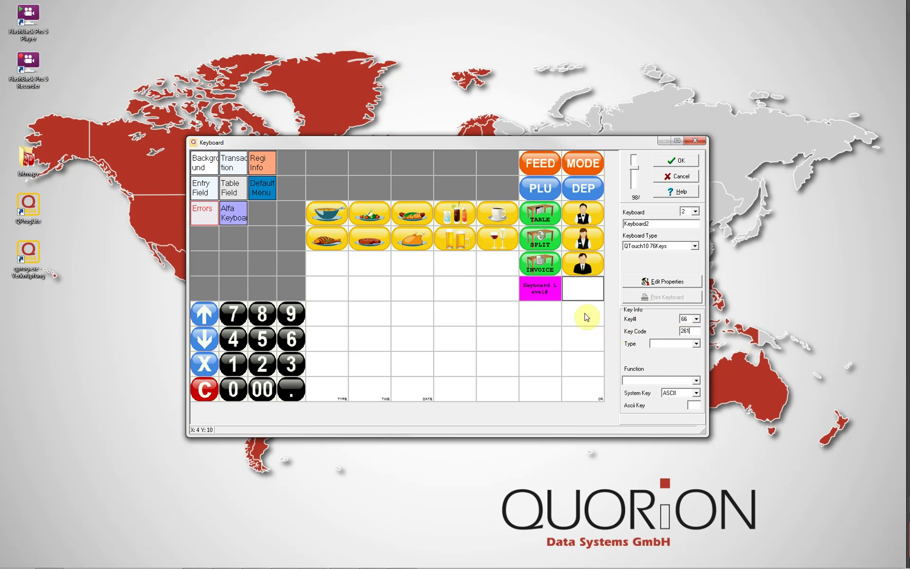
click(583, 311)
click(535, 296)
click(690, 213)
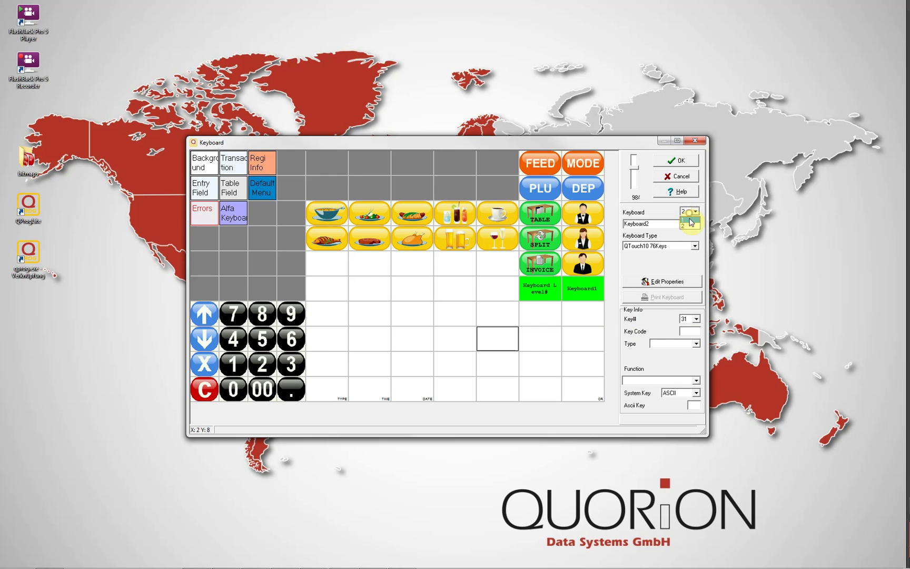